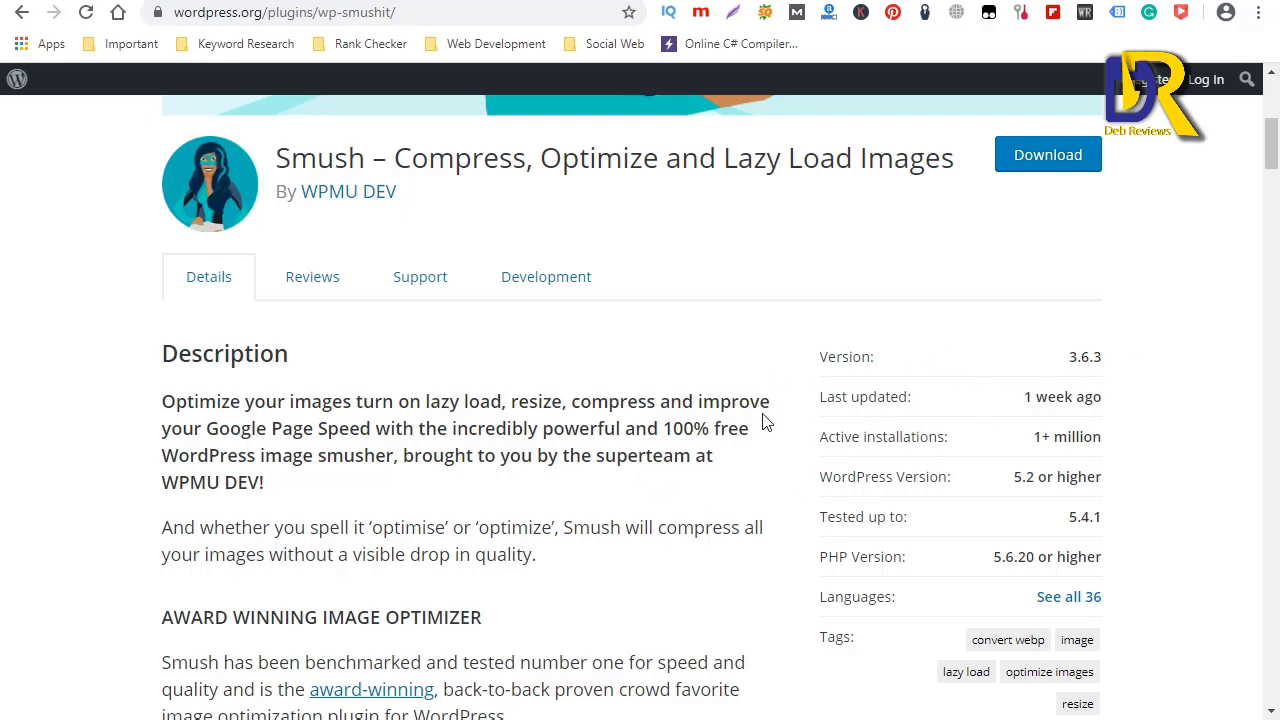
# Review the description, feature list and ratings of the Smush plugin on its WordPress.org page.
pyautogui.scroll(-5, 762, 422)
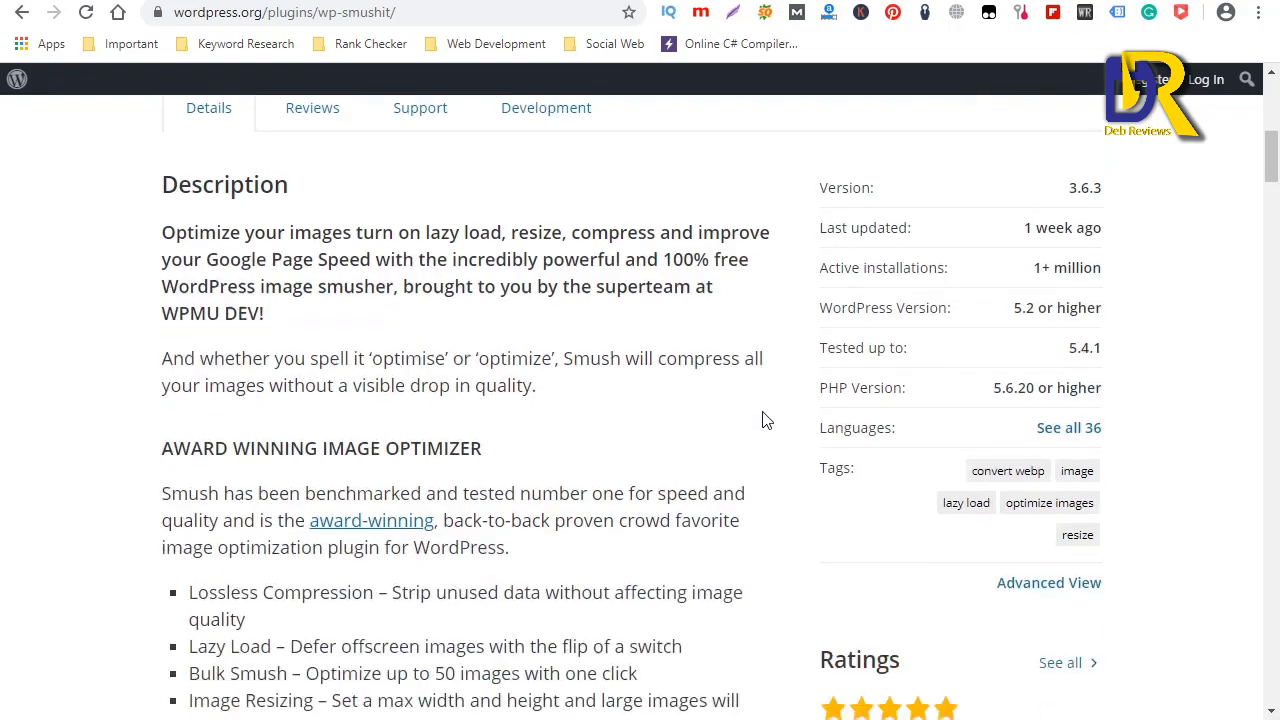
pyautogui.scroll(-5, 757, 418)
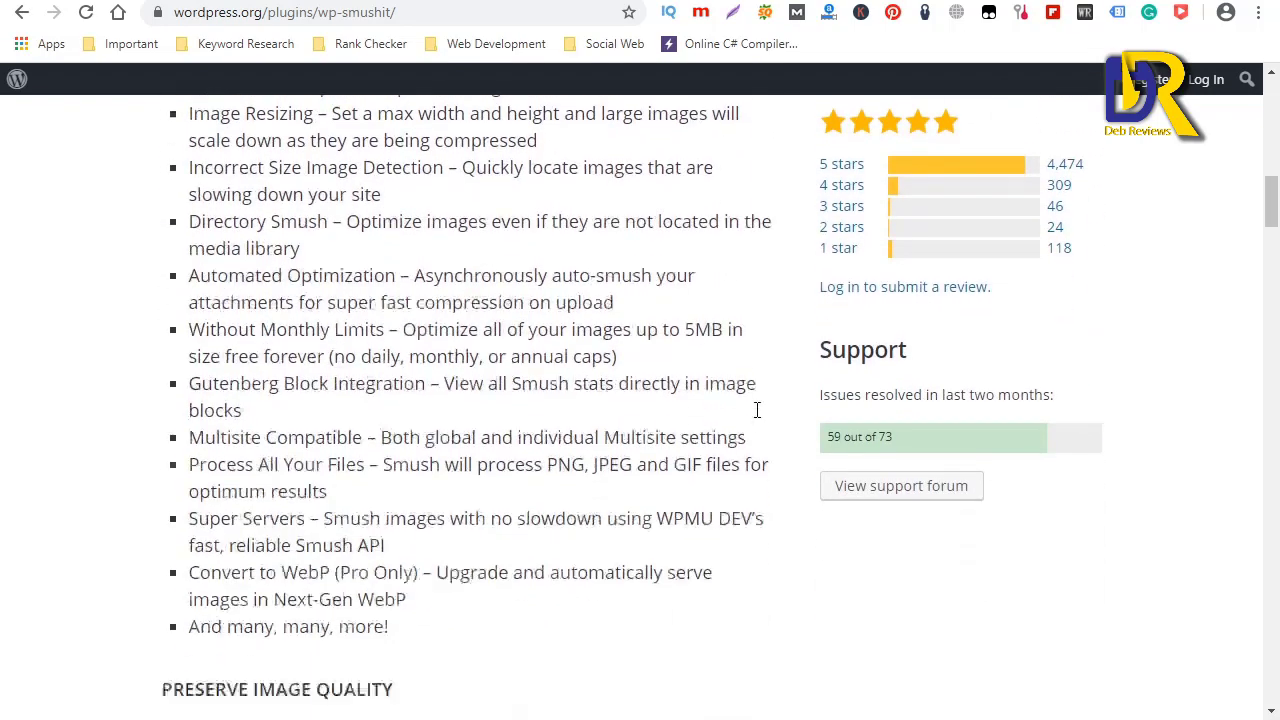
pyautogui.scroll(10, 757, 418)
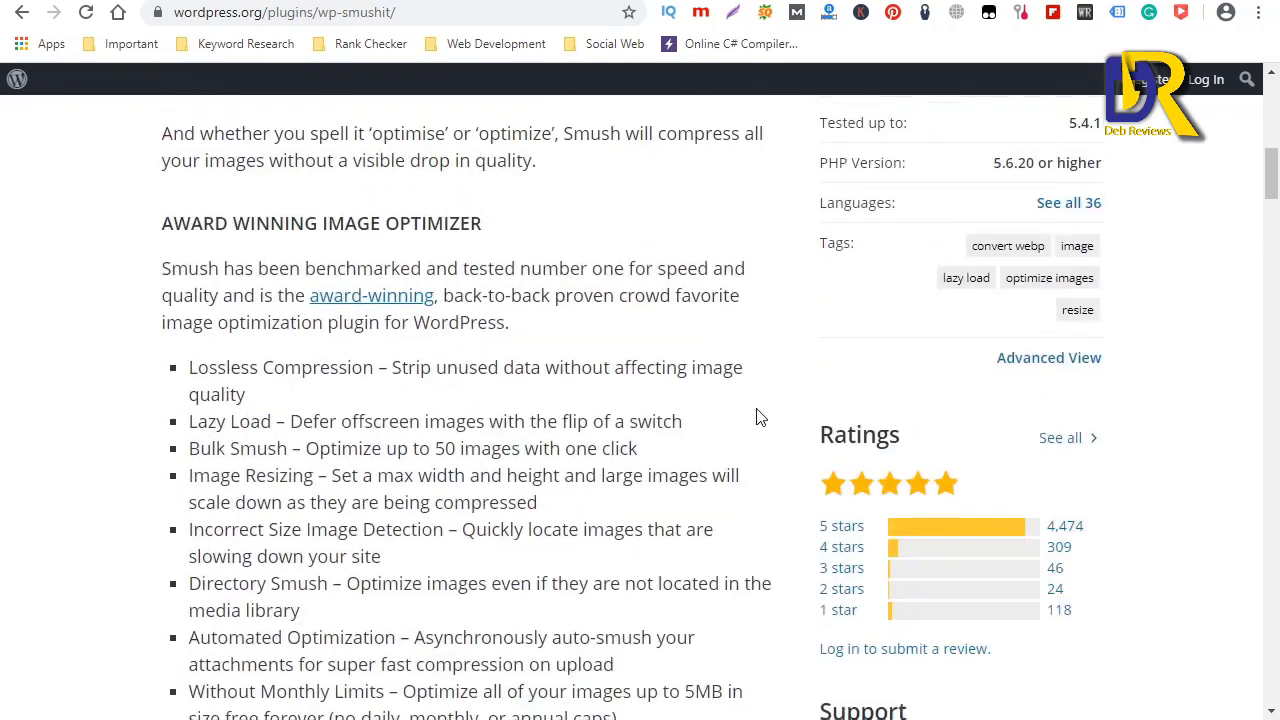
pyautogui.scroll(-2, 764, 508)
pyautogui.scroll(-4, 784, 461)
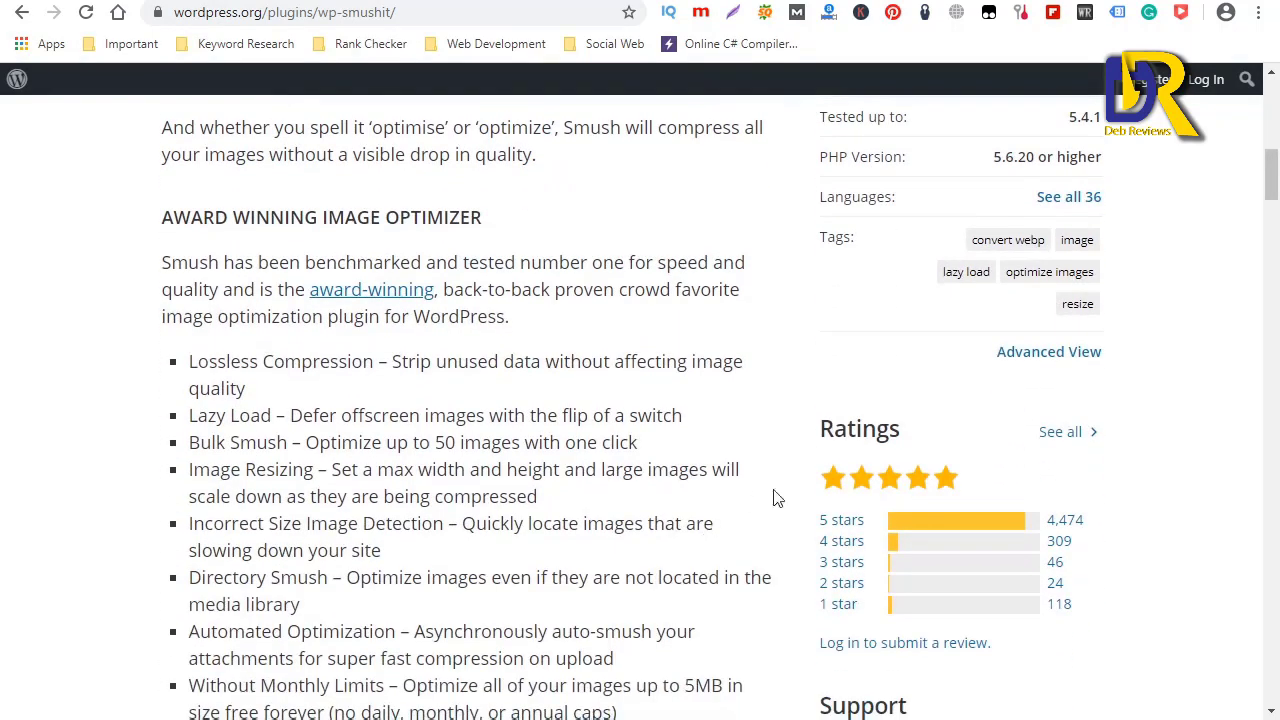
pyautogui.scroll(6, 767, 480)
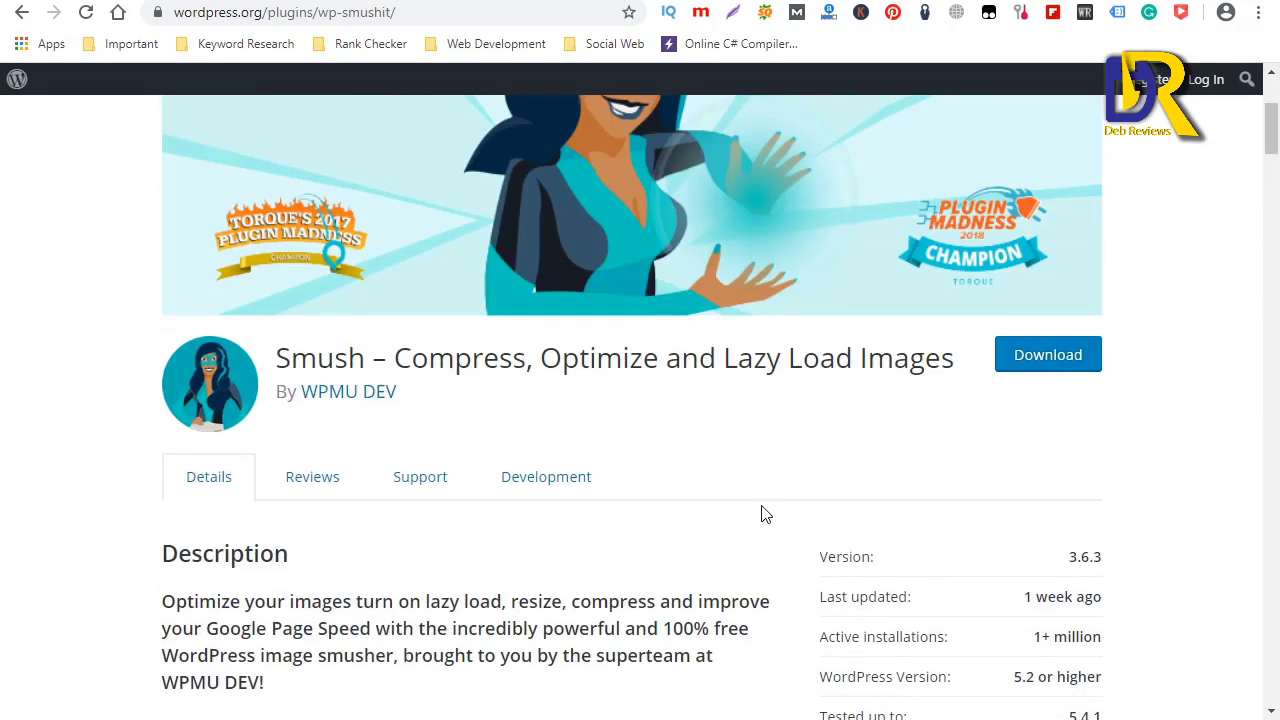
pyautogui.scroll(-2, 763, 514)
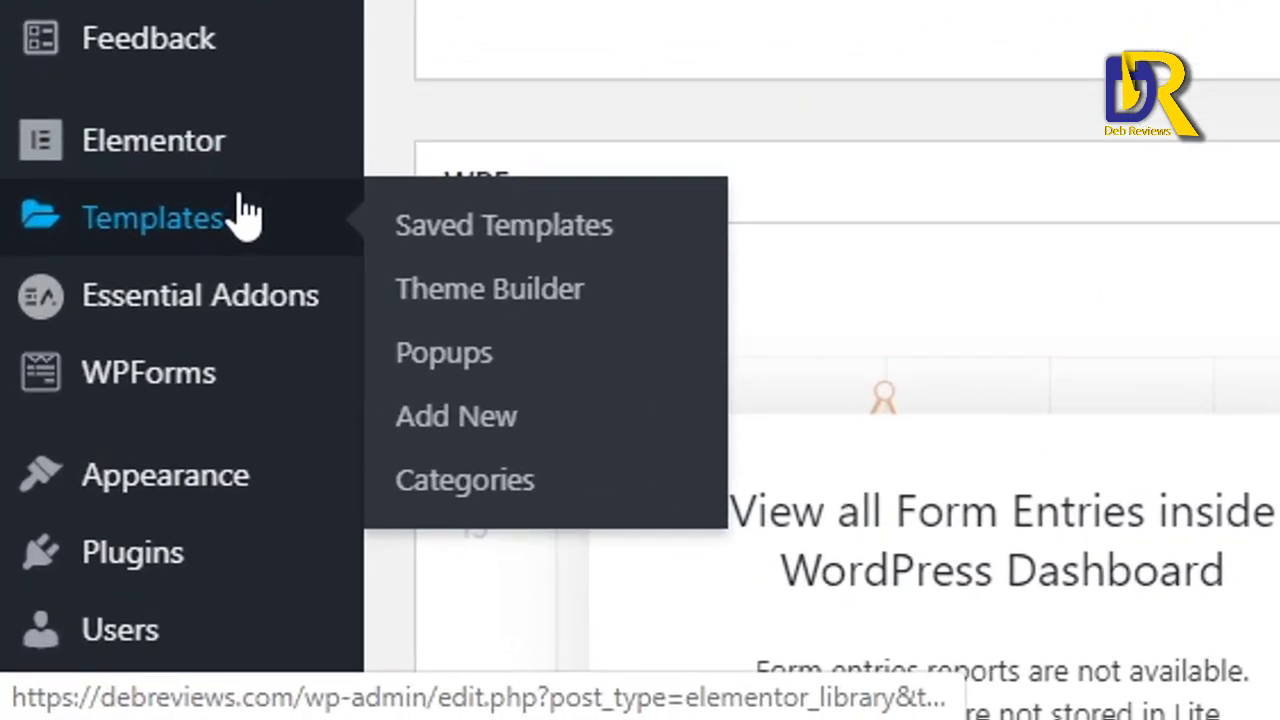
# Open the page for adding new plugins in the site's WordPress admin.
pyautogui.scroll(-2, 210, 376)
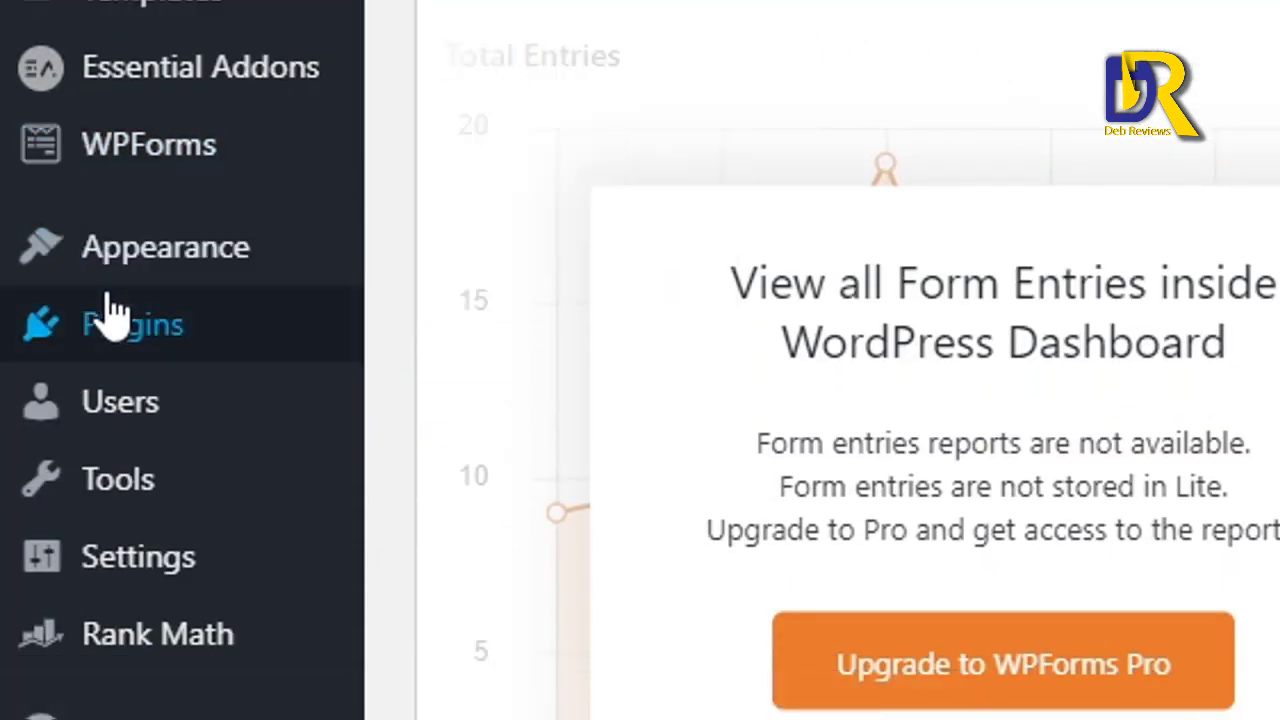
pyautogui.moveTo(100, 335)
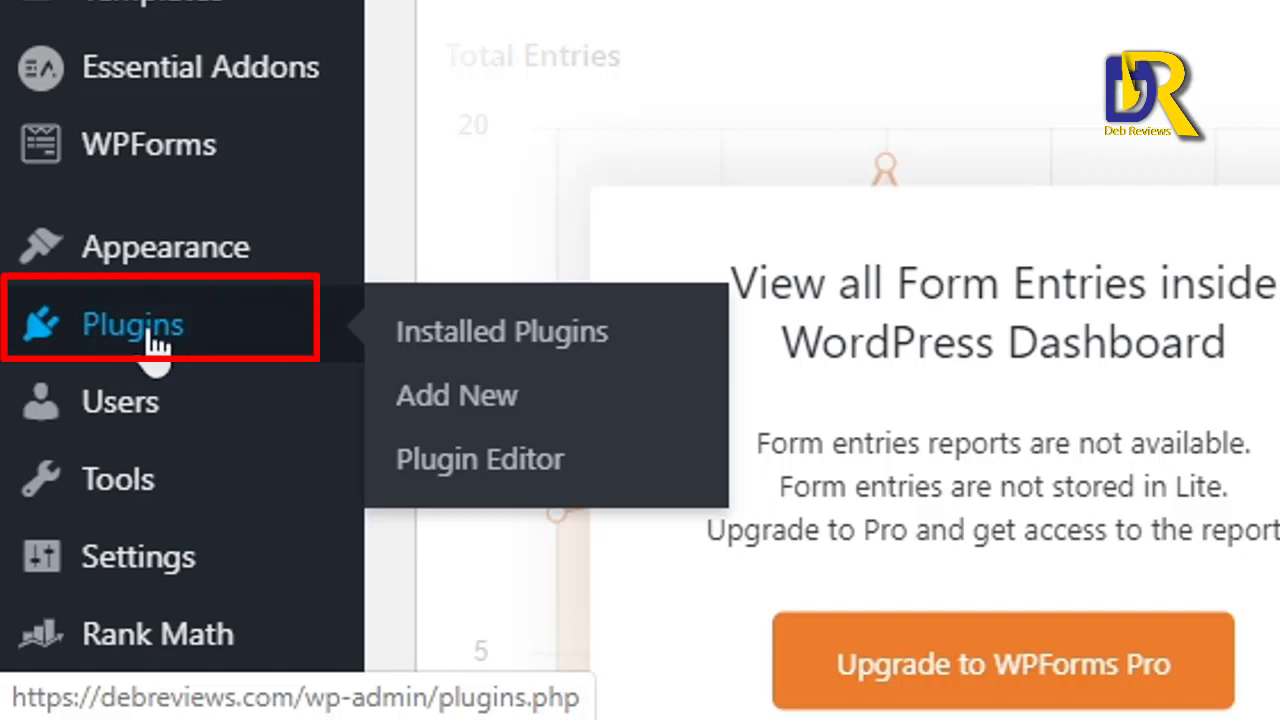
pyautogui.click(110, 338)
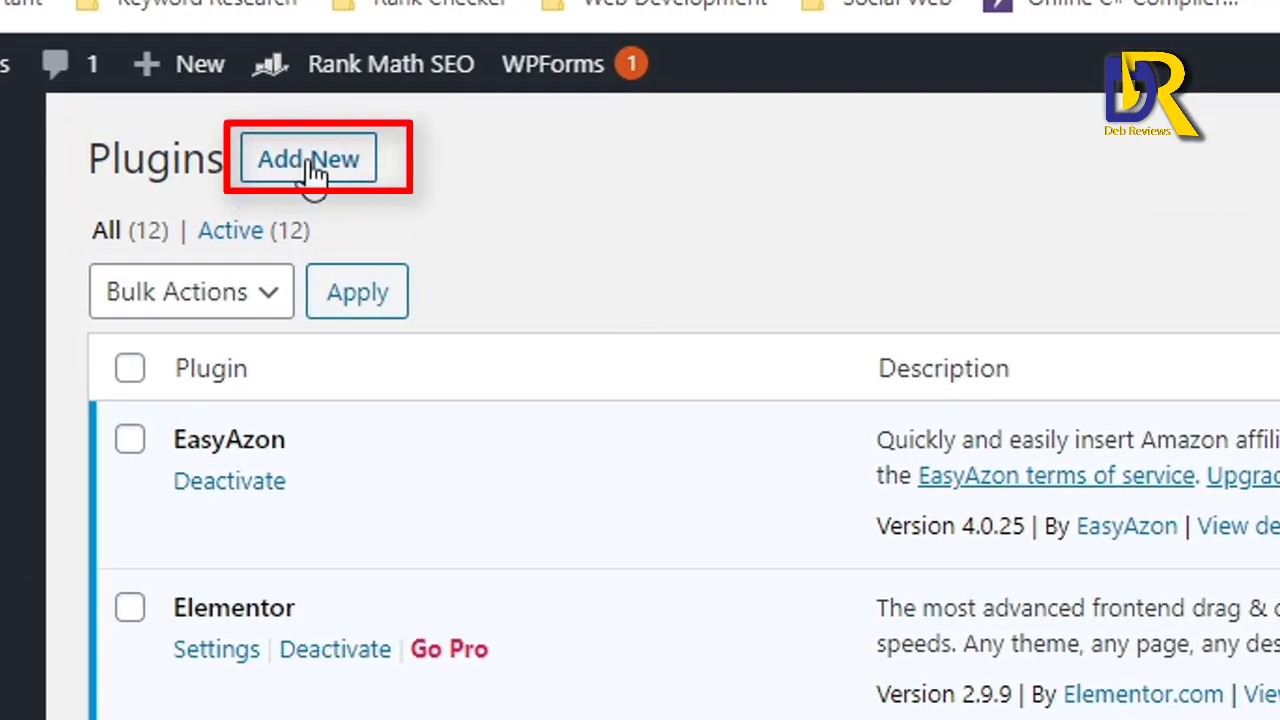
pyautogui.click(300, 165)
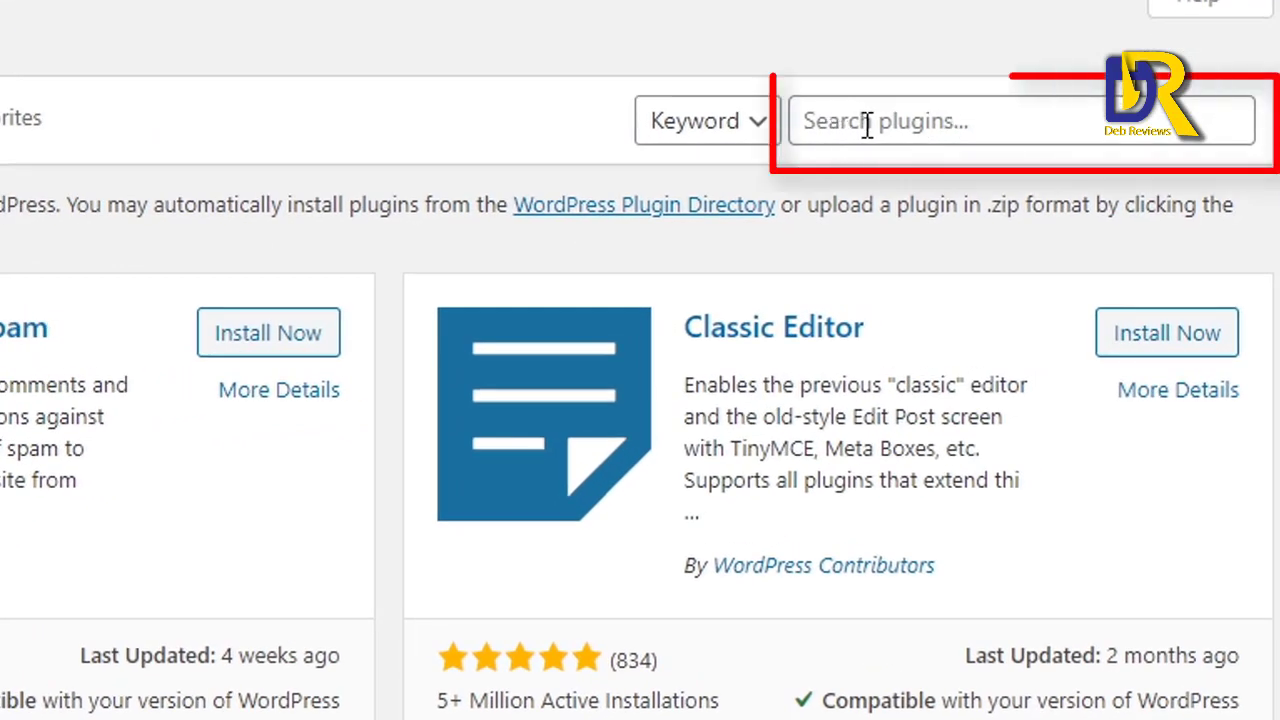
# Find the Smush – Compress, Optimize and Lazy Load Images plugin by searching for "smush", and install and activate it.
pyautogui.click(981, 176)
pyautogui.write('s')
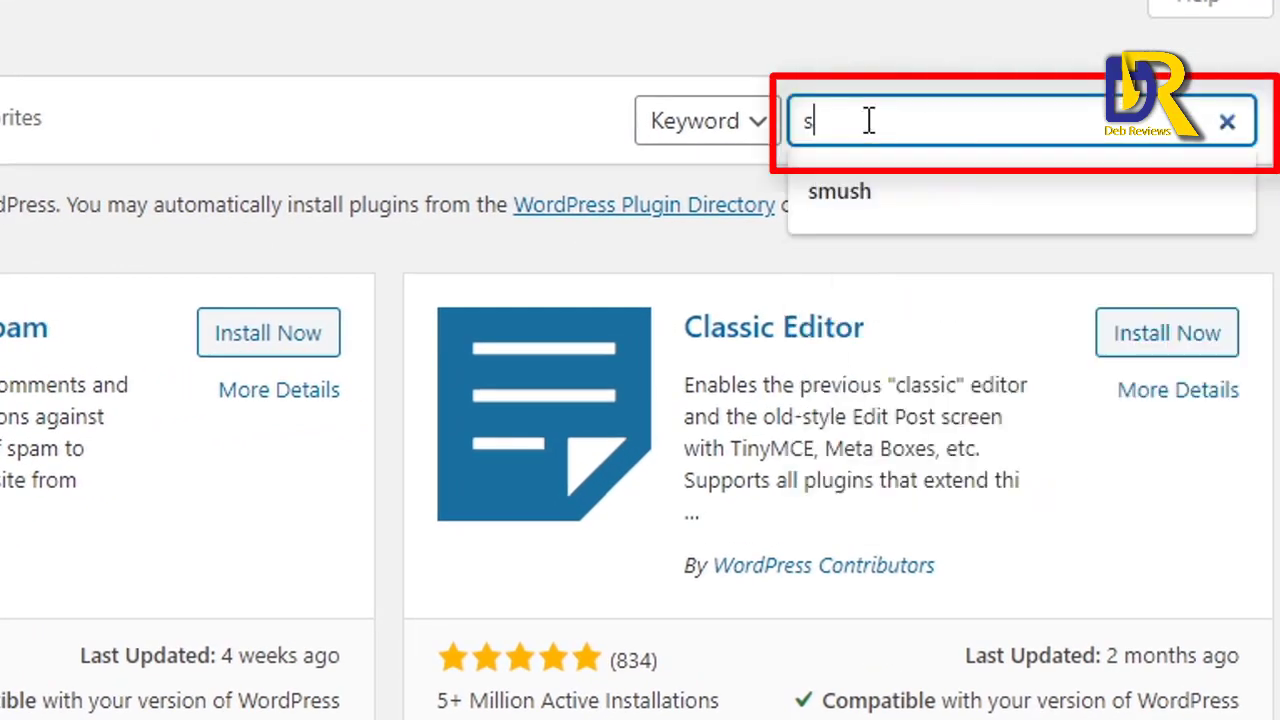
pyautogui.write('mush')
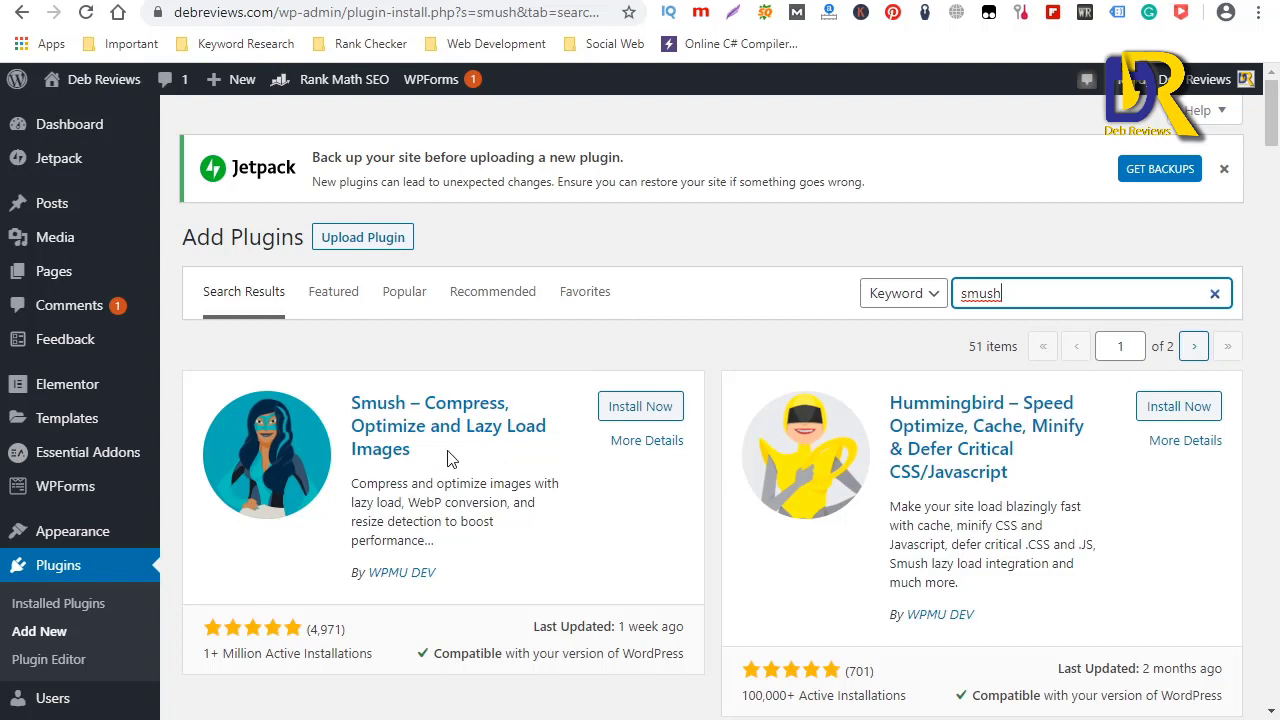
pyautogui.click(632, 410)
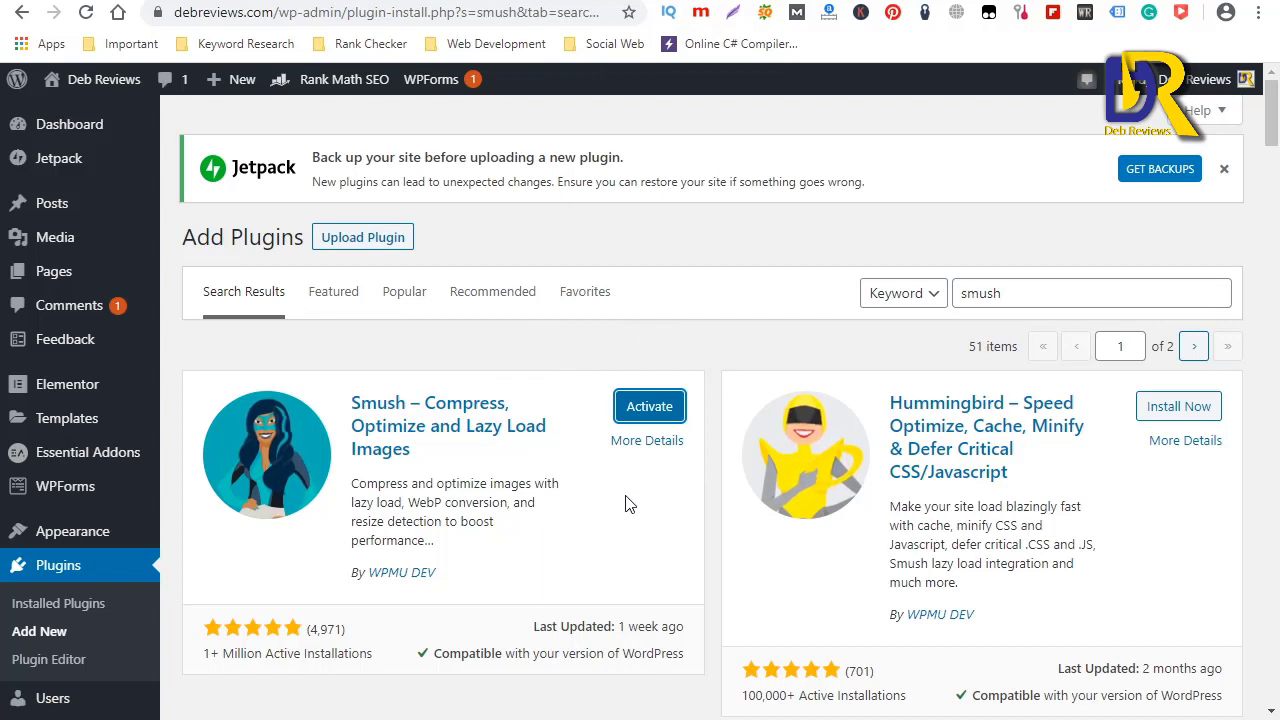
pyautogui.click(647, 410)
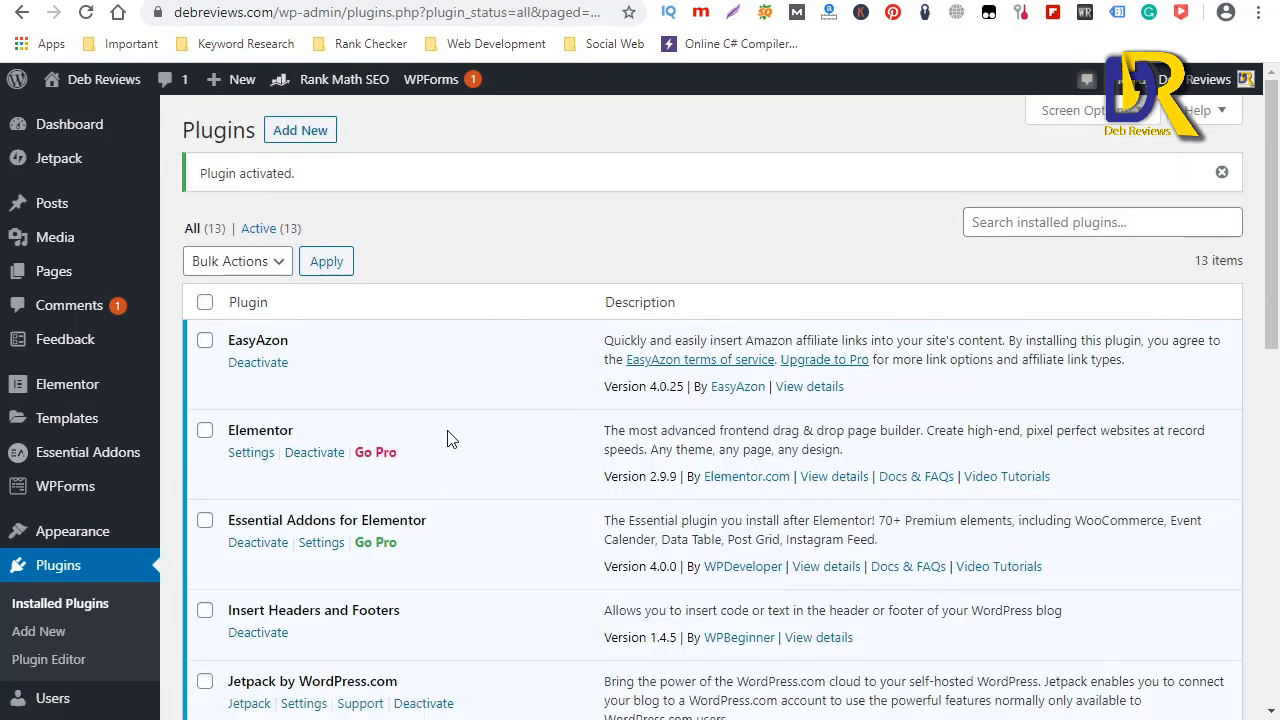
# Open the settings of the Smush plugin from the list of installed plugins.
pyautogui.scroll(-3, 447, 435)
pyautogui.scroll(-5, 447, 433)
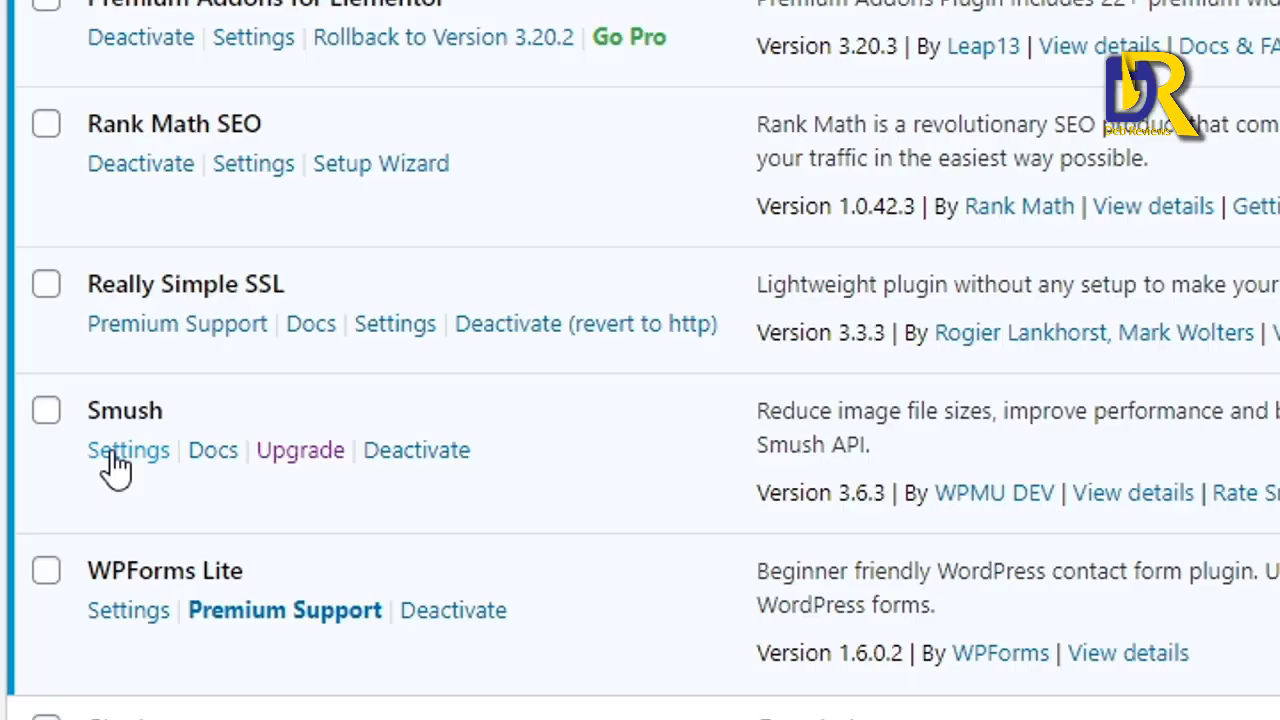
pyautogui.click(115, 462)
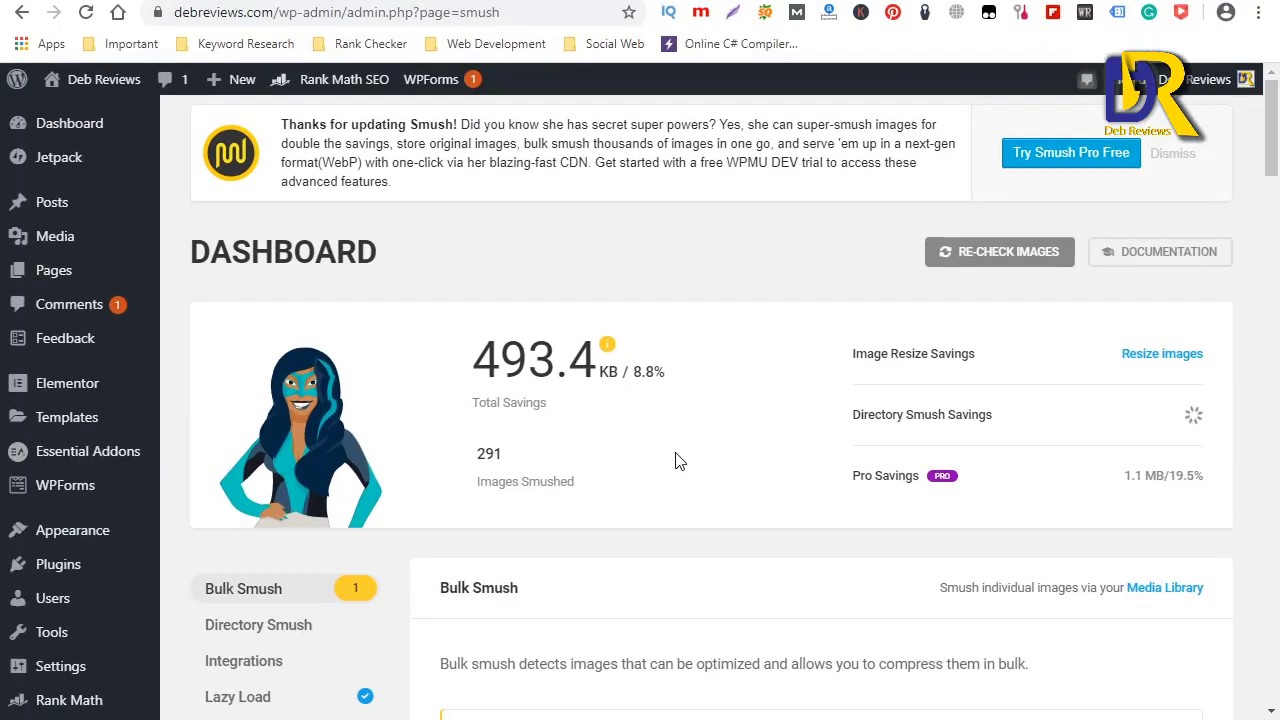
# Examine the Smush dashboard's savings statistics and the Bulk Smush section.
pyautogui.scroll(-1, 677, 460)
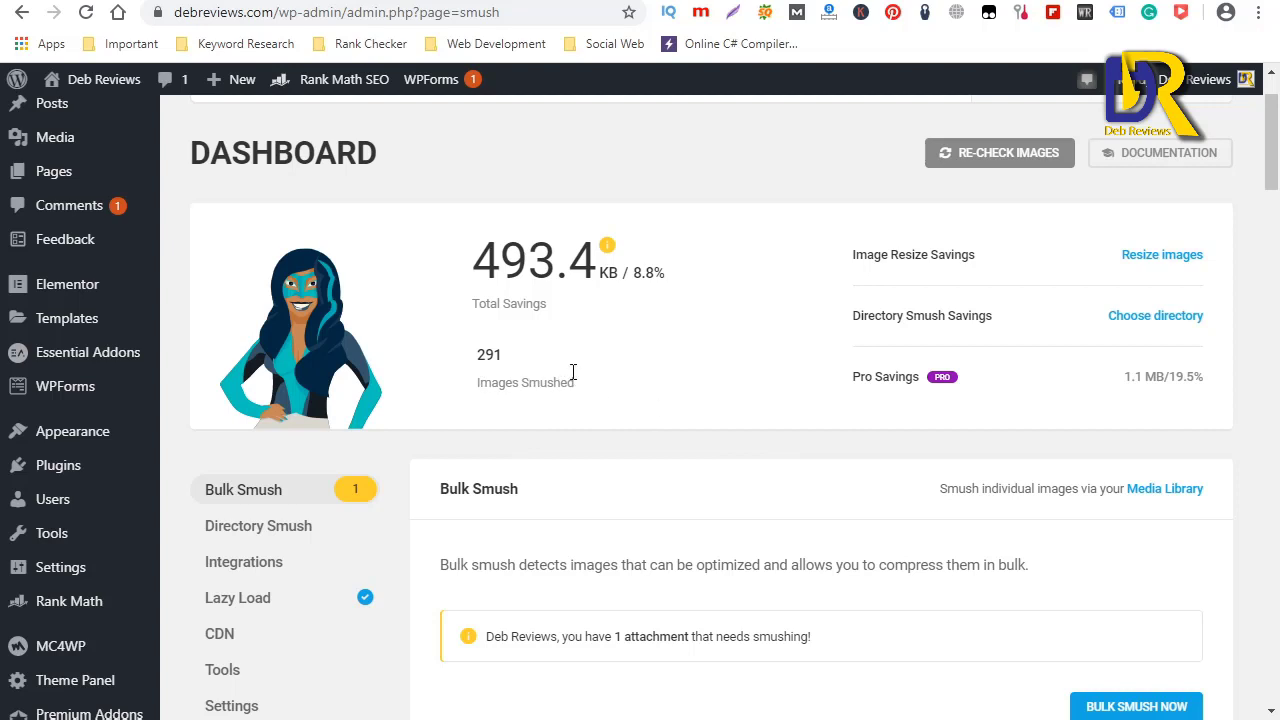
pyautogui.scroll(-1, 705, 467)
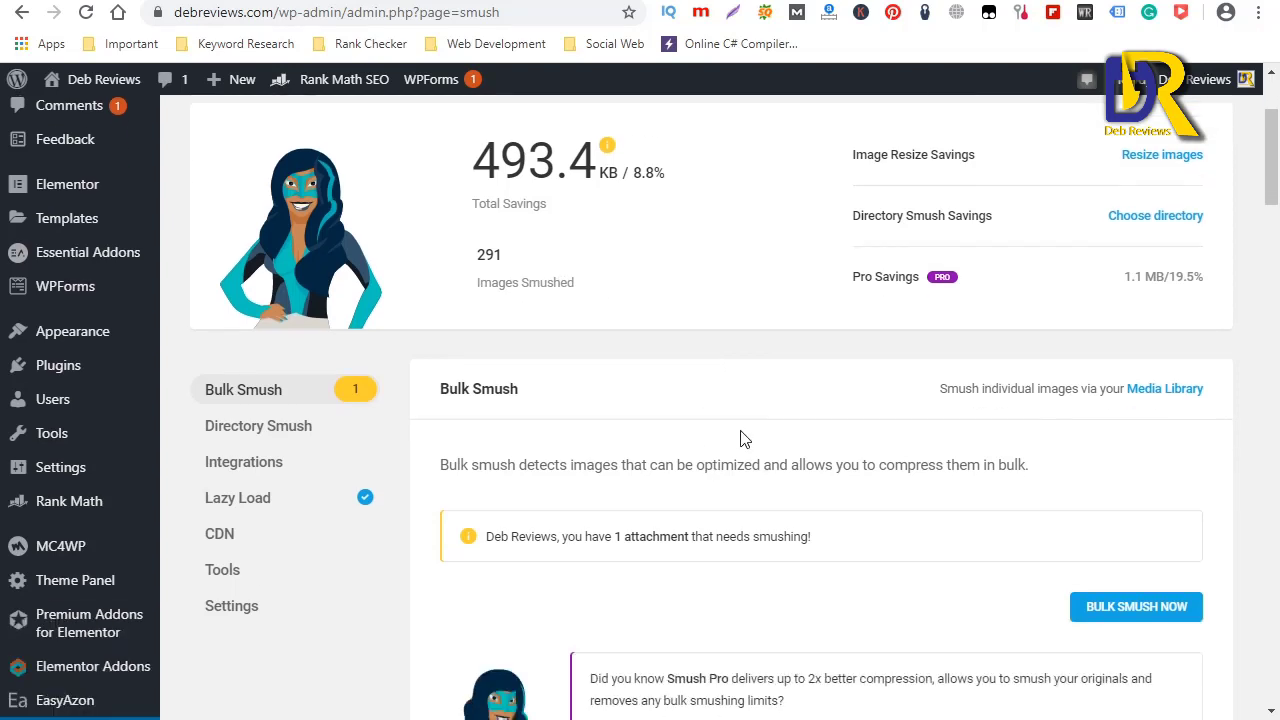
pyautogui.scroll(2, 740, 437)
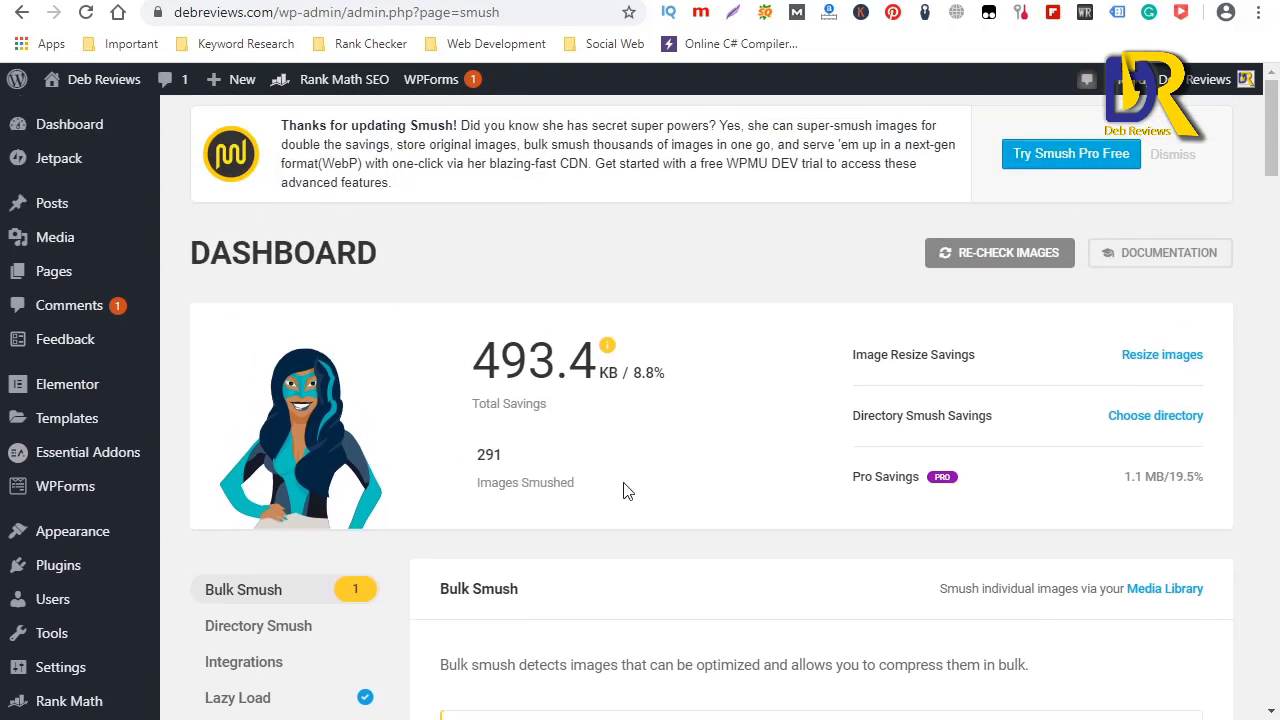
pyautogui.scroll(-1, 671, 500)
pyautogui.scroll(-2, 671, 500)
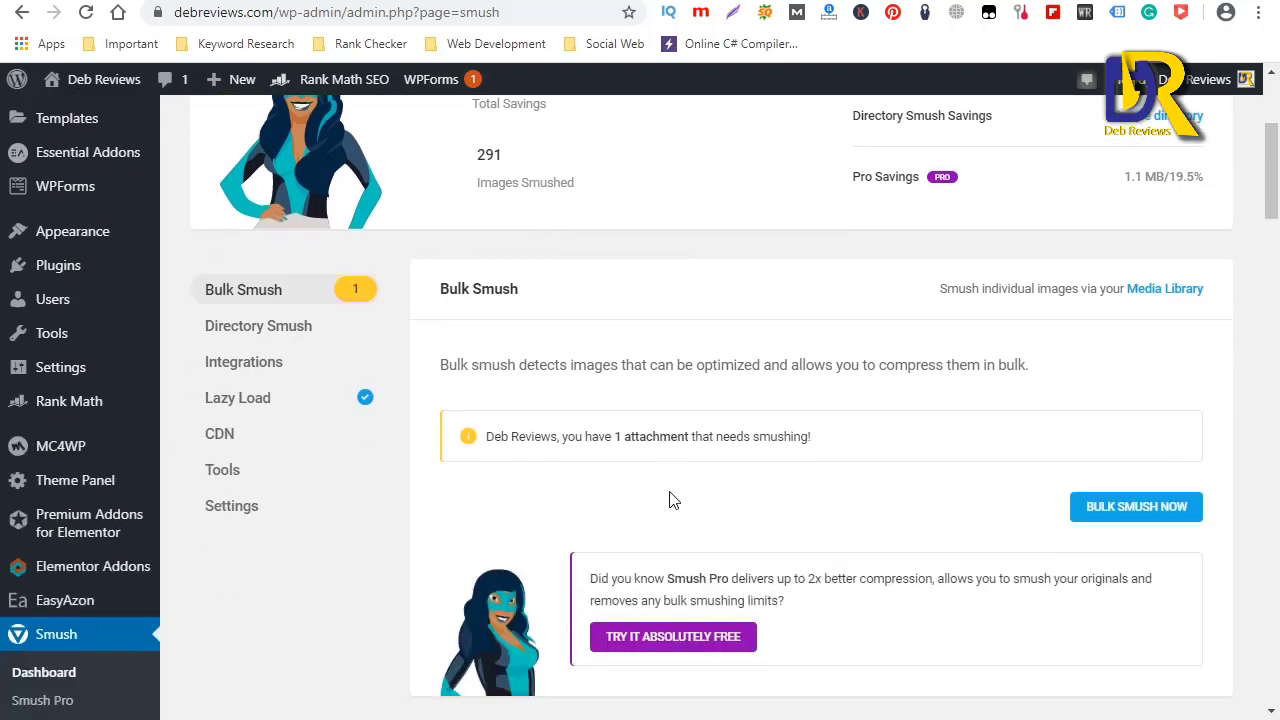
pyautogui.scroll(1, 826, 456)
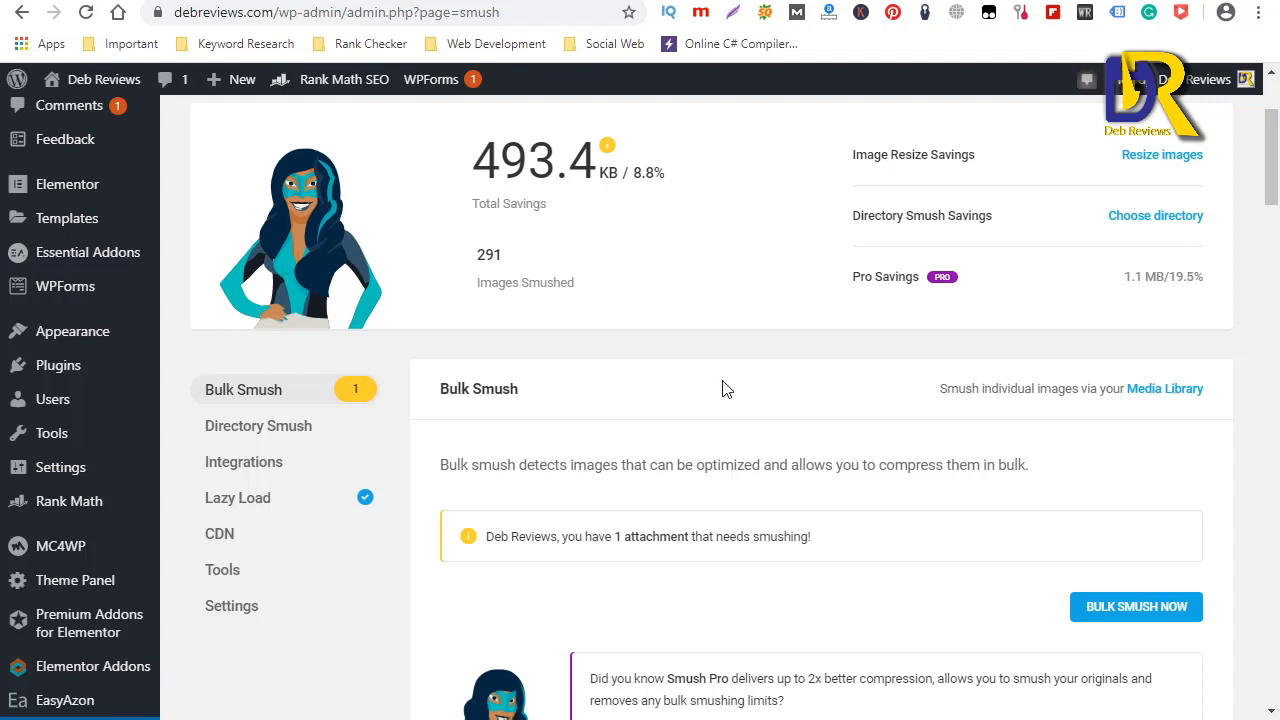
pyautogui.scroll(2, 672, 388)
pyautogui.scroll(-1, 790, 401)
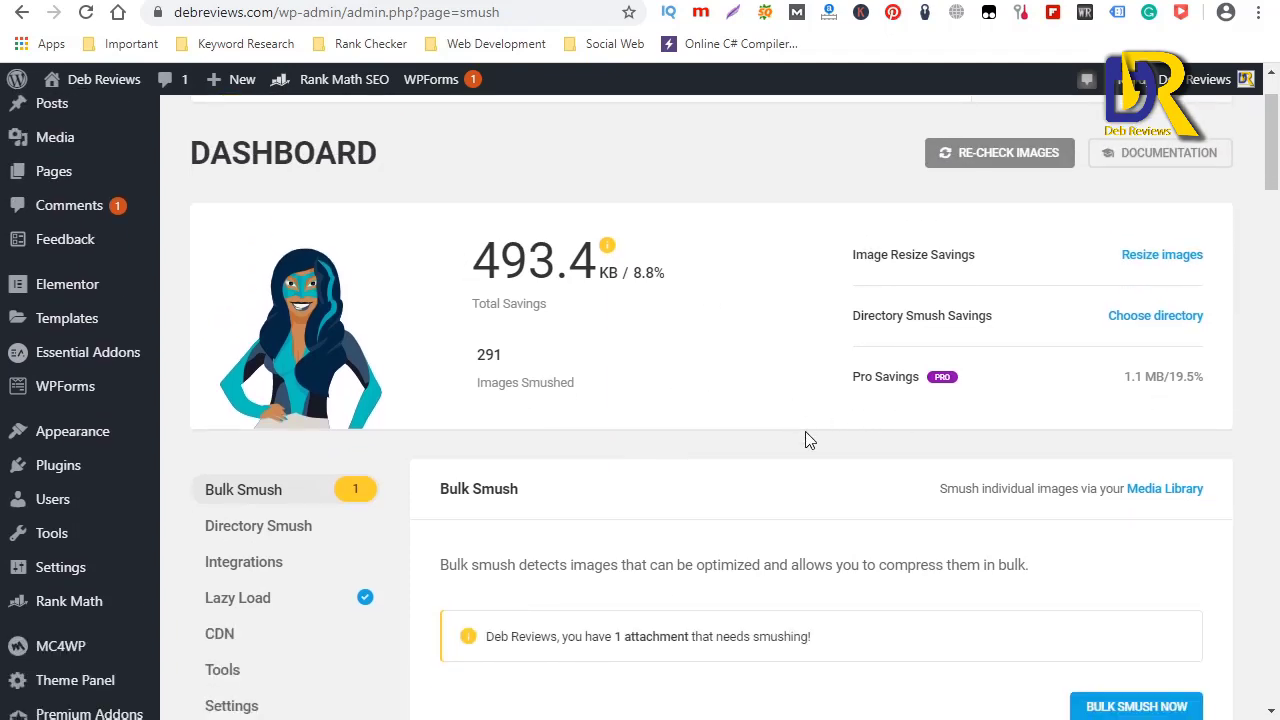
pyautogui.scroll(-2, 806, 434)
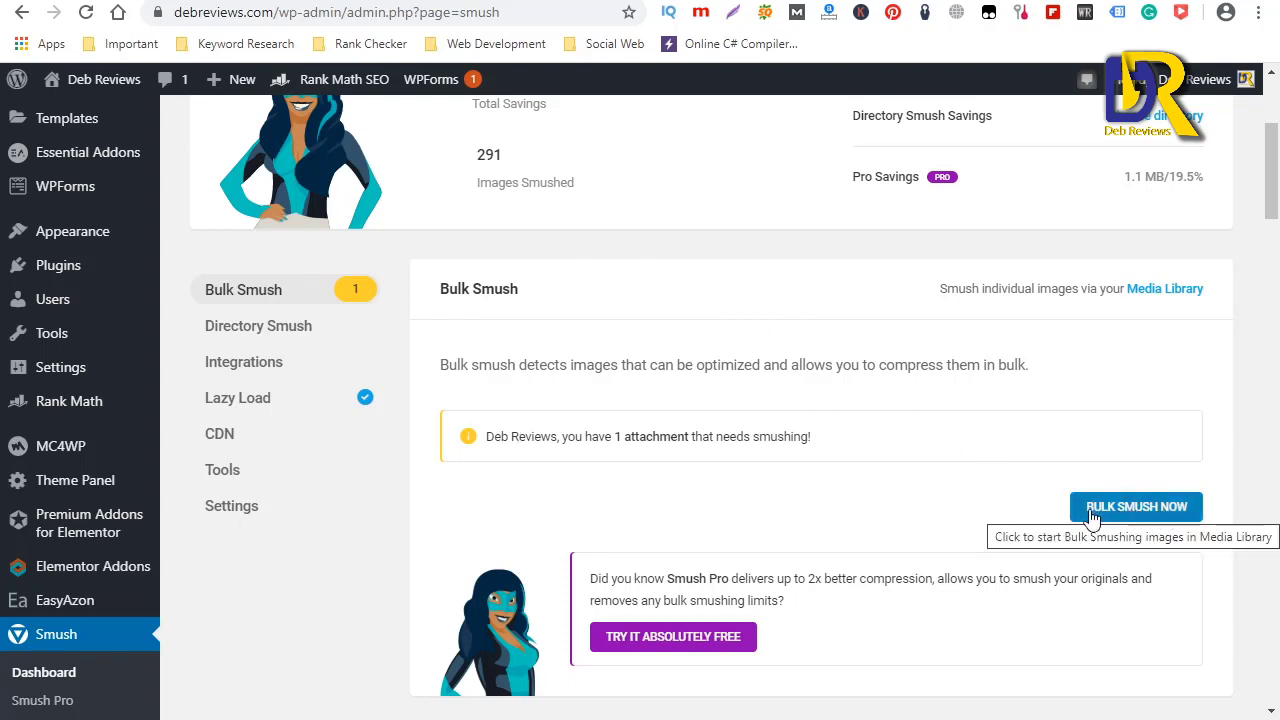
pyautogui.scroll(3, 825, 455)
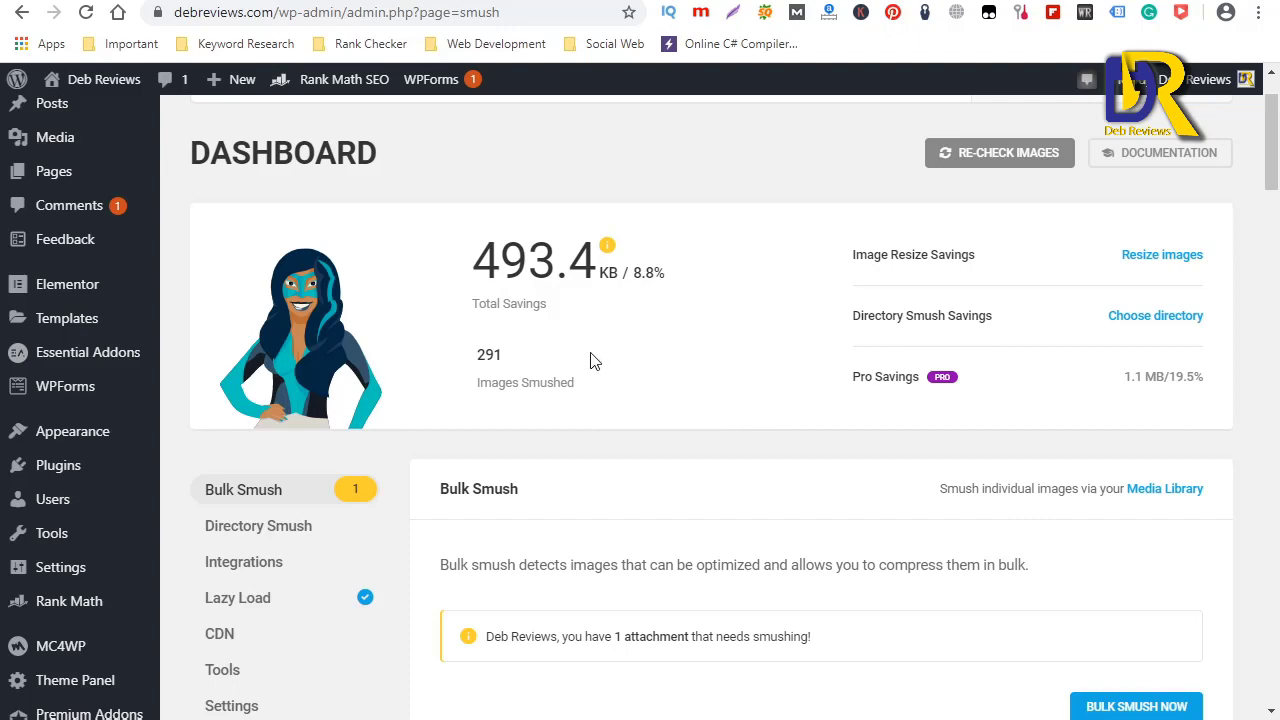
pyautogui.scroll(-1, 686, 385)
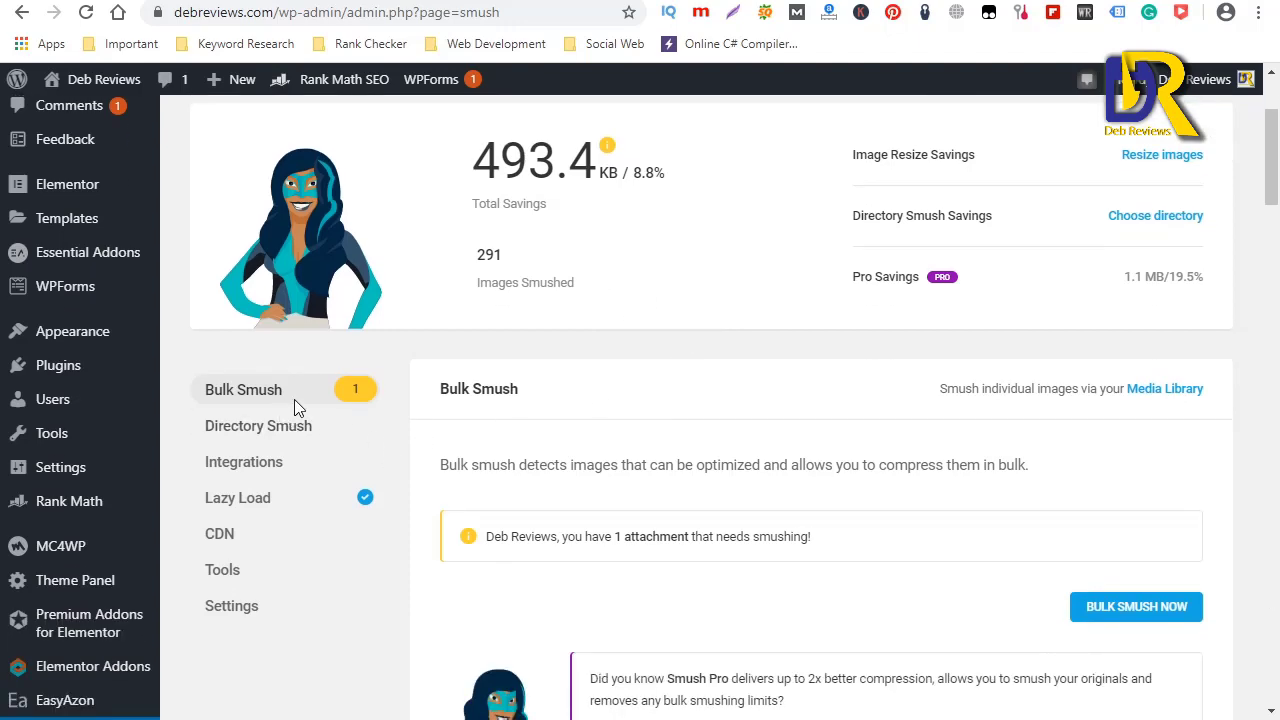
# Switch the Bulk Smush Image Sizes setting to Custom, review the included sizes, and set it back to All.
pyautogui.scroll(-7, 677, 434)
pyautogui.scroll(-3, 677, 434)
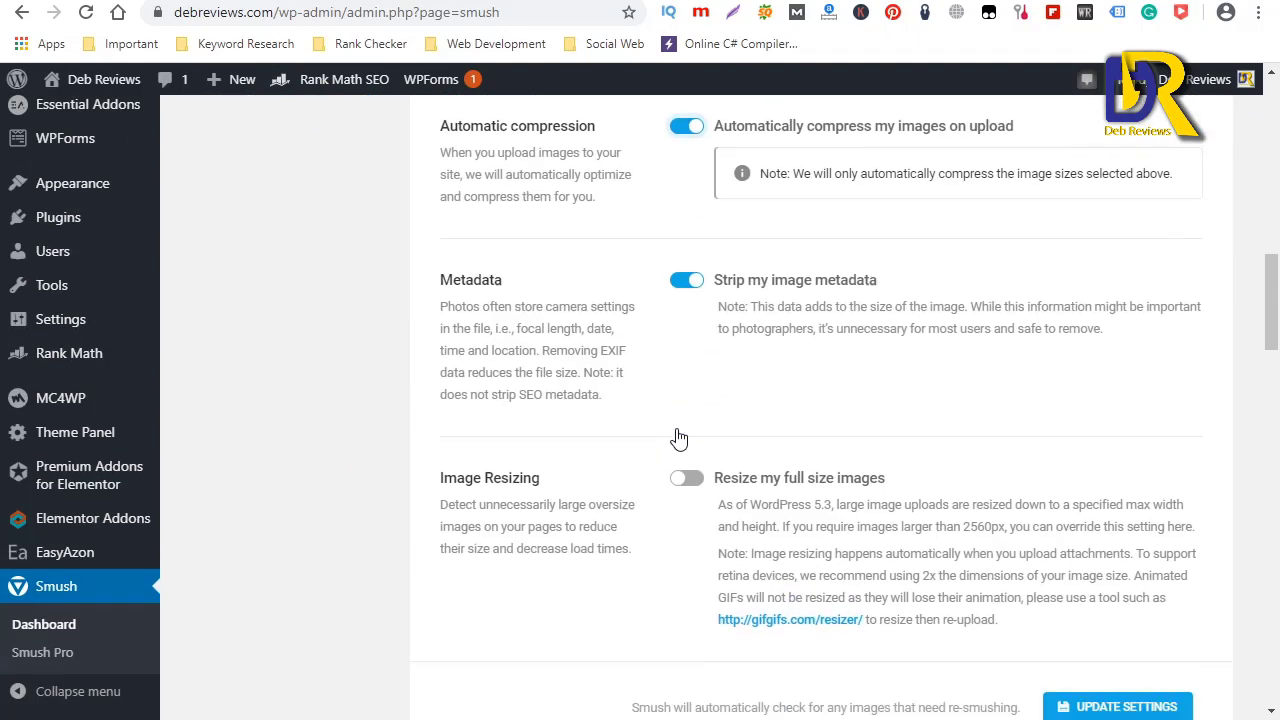
pyautogui.scroll(5, 677, 436)
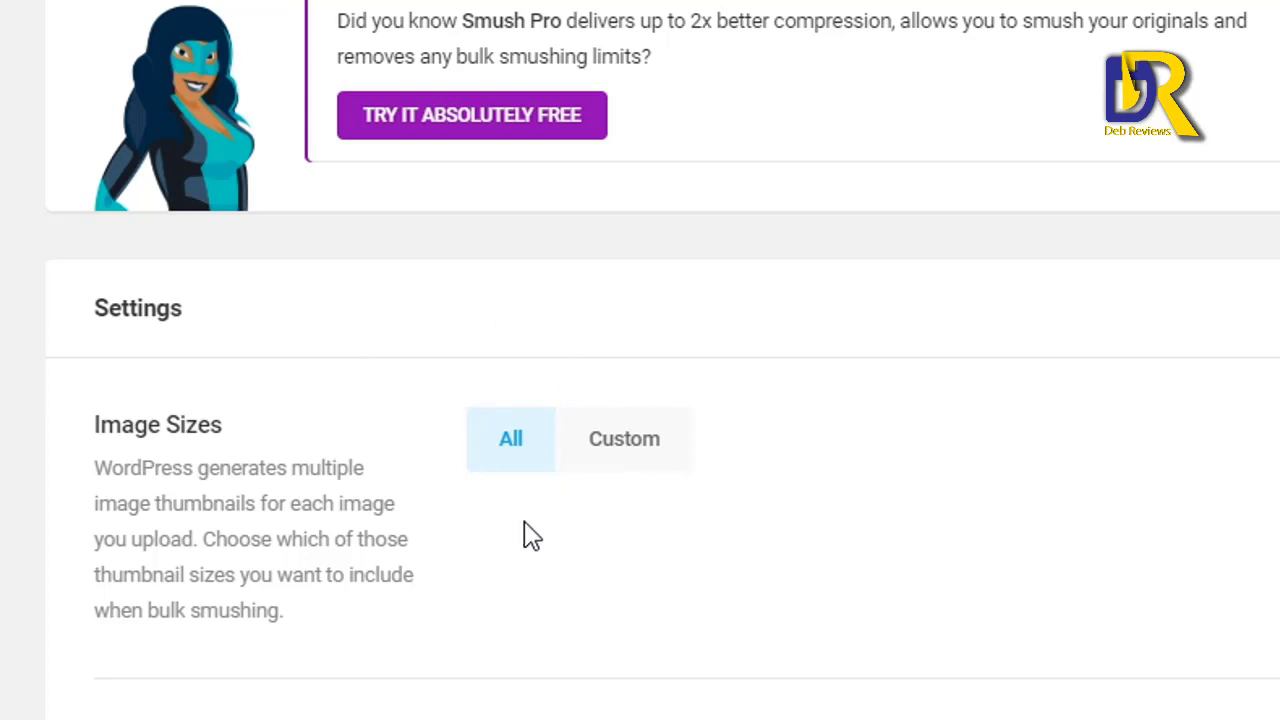
pyautogui.click(617, 446)
pyautogui.scroll(-2, 800, 480)
pyautogui.scroll(-2, 806, 466)
pyautogui.scroll(1, 806, 466)
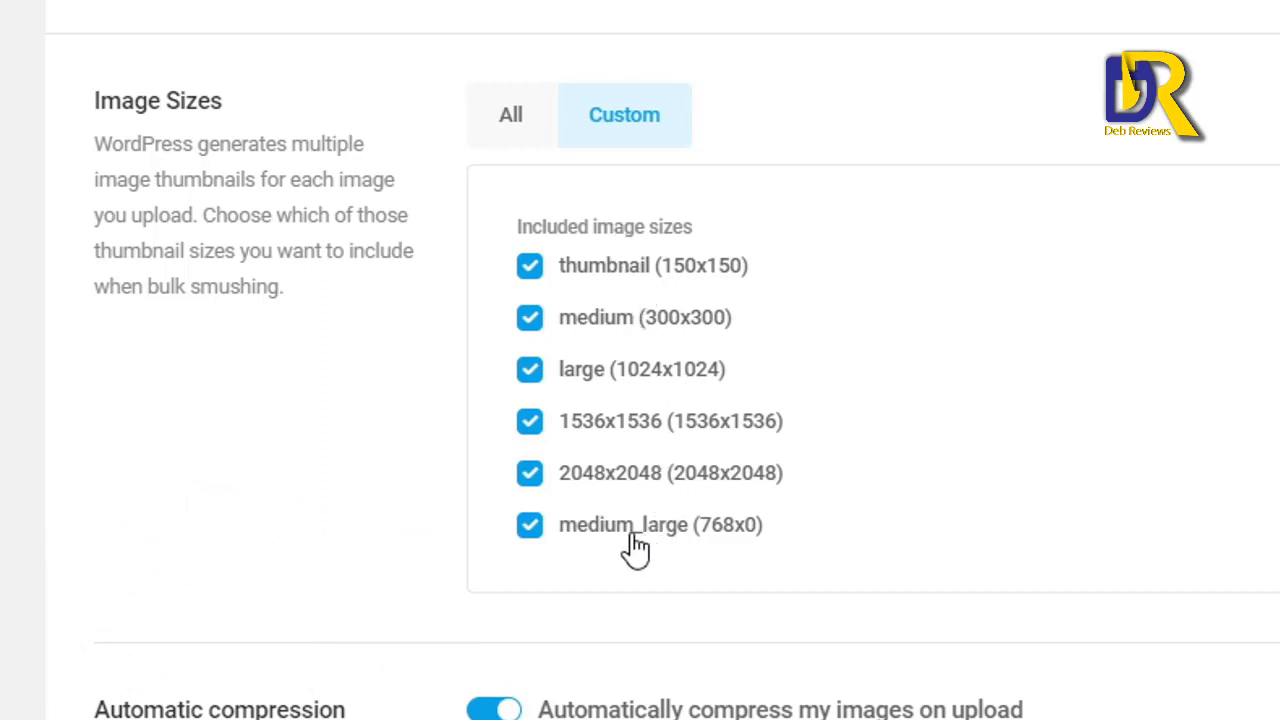
pyautogui.click(507, 128)
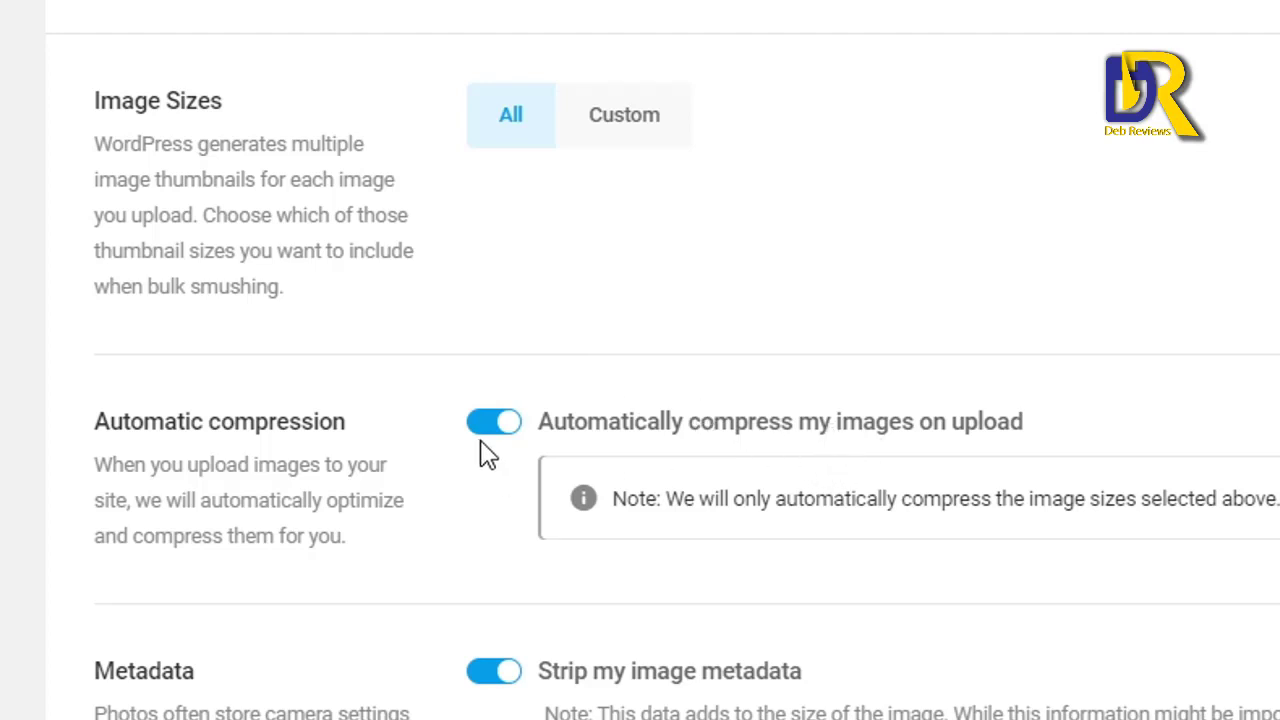
# Turn automatic compression of uploaded images off and back on.
pyautogui.click(503, 428)
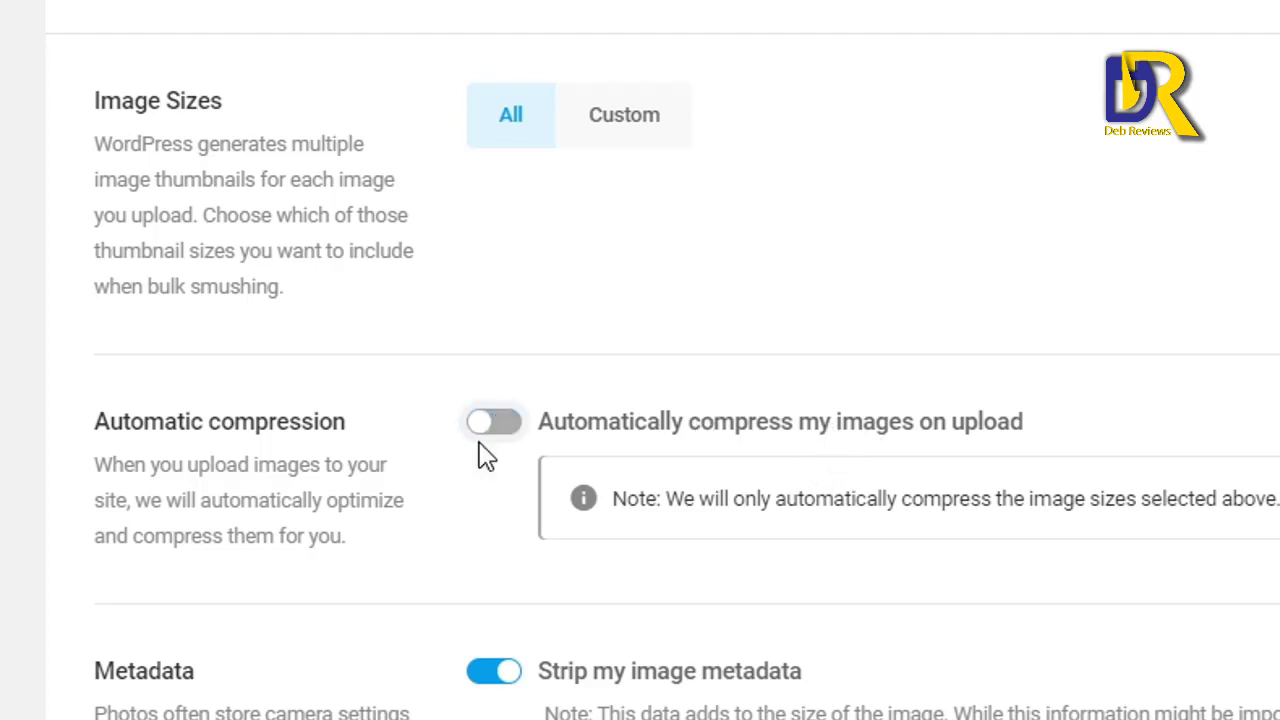
pyautogui.click(492, 428)
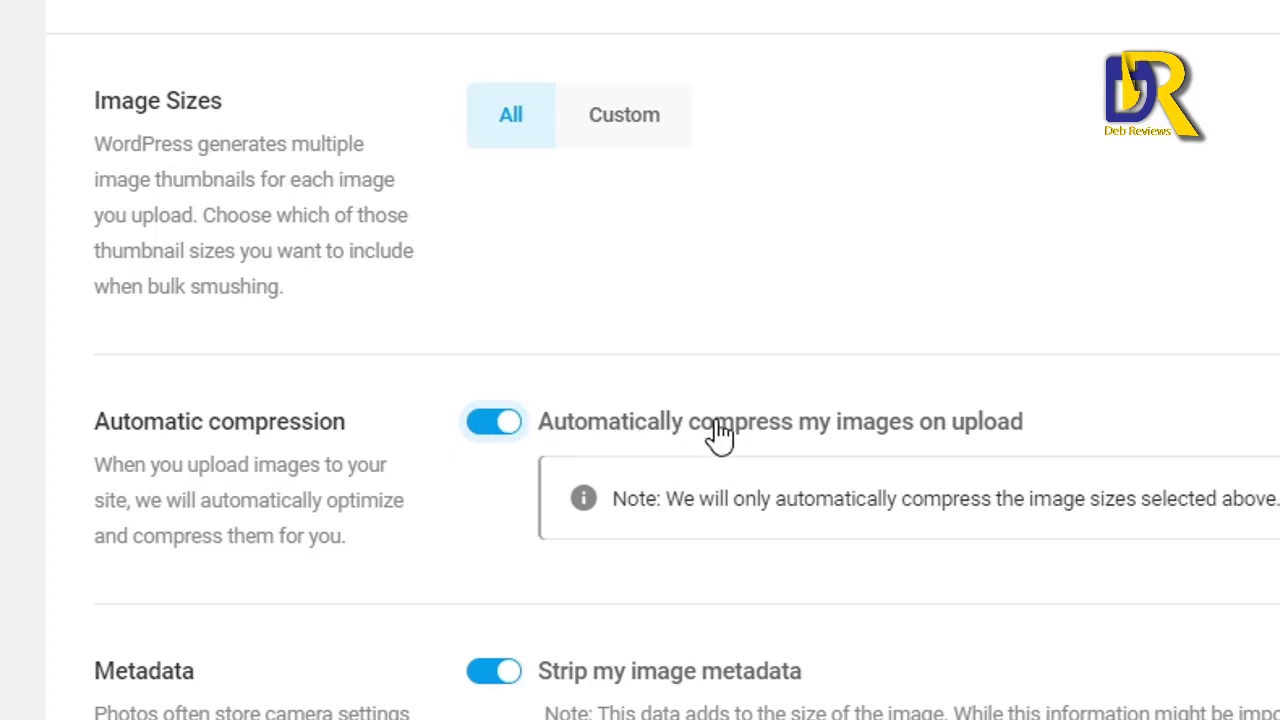
# Enable resizing of full size images under Image Resizing, past the Metadata setting.
pyautogui.scroll(-3, 408, 423)
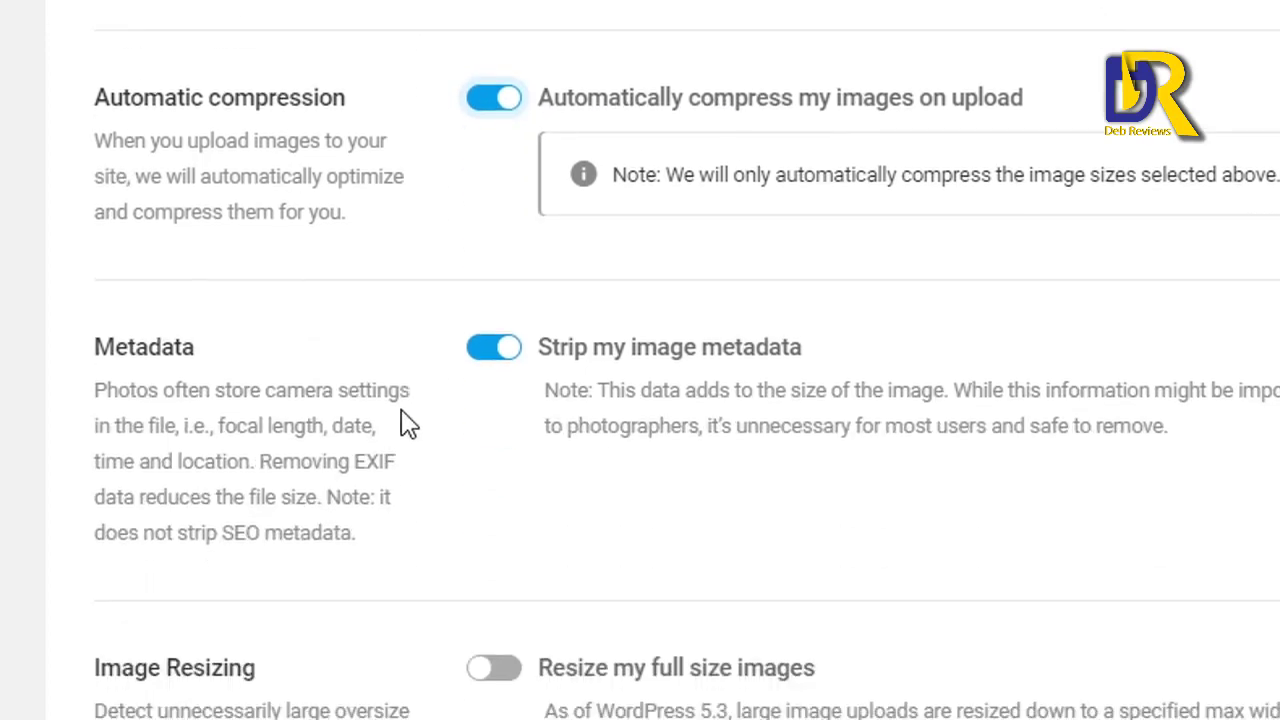
pyautogui.scroll(-2, 408, 423)
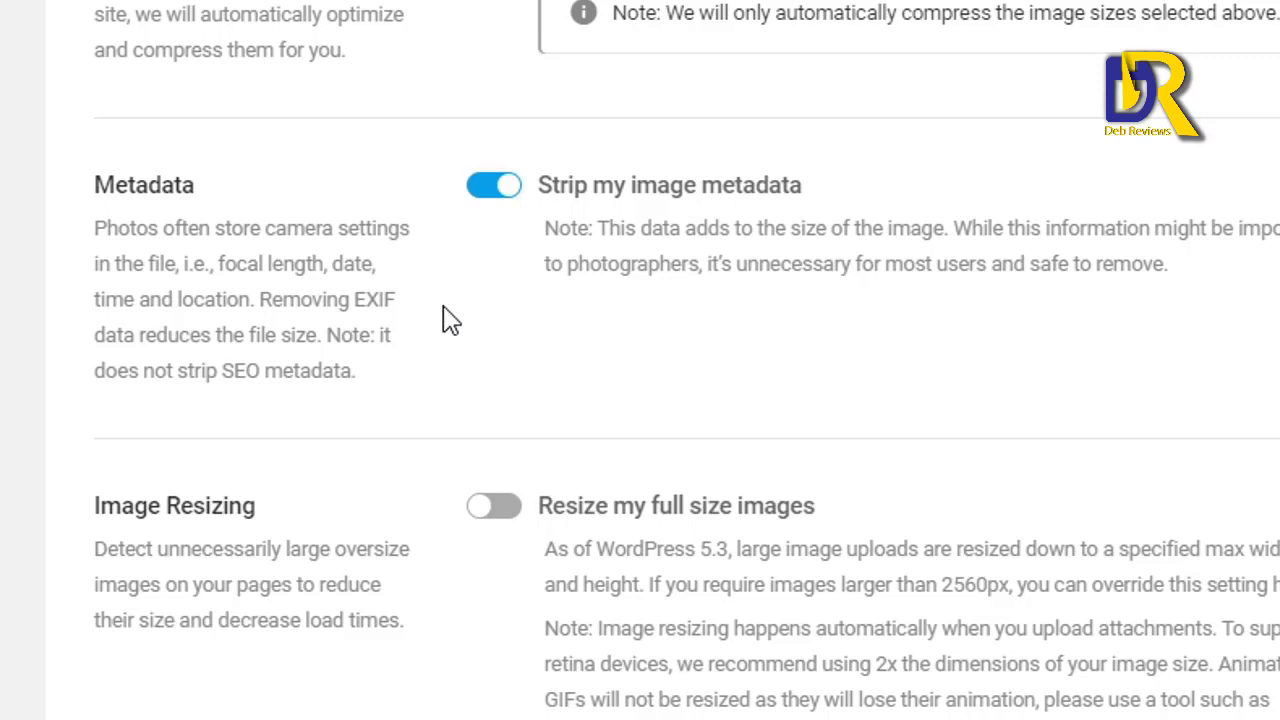
pyautogui.scroll(-3, 448, 320)
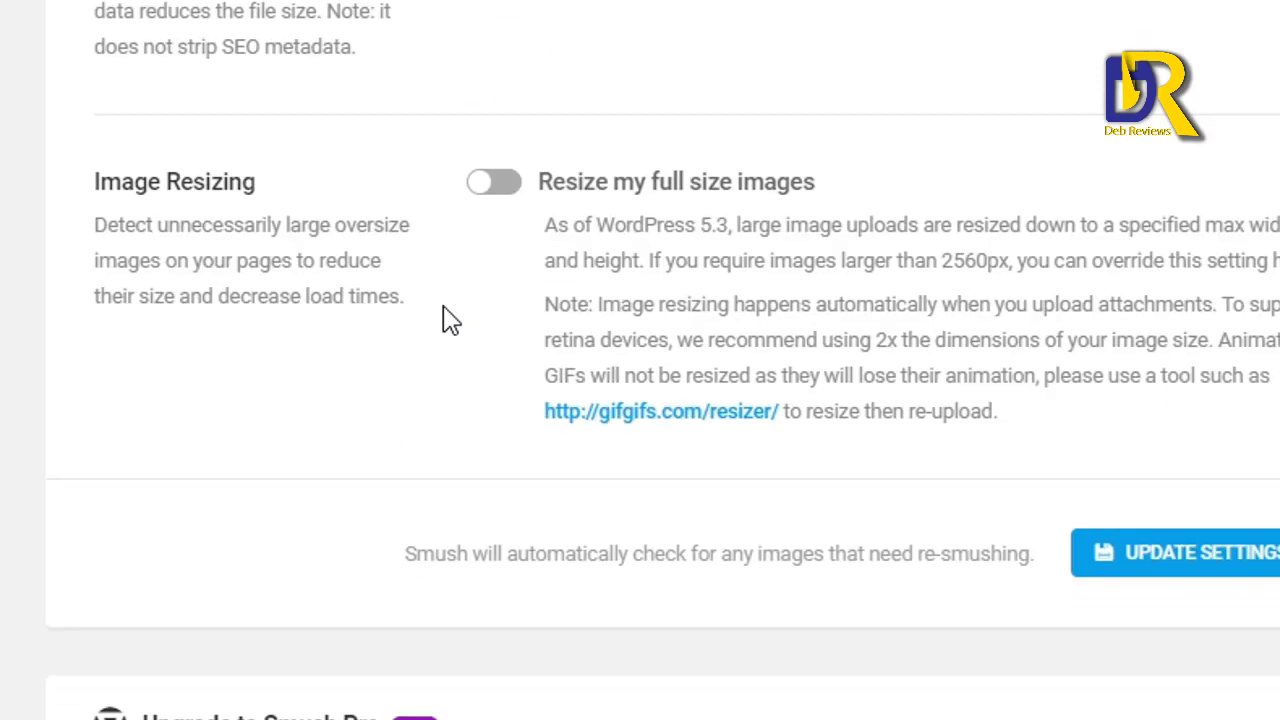
pyautogui.click(512, 188)
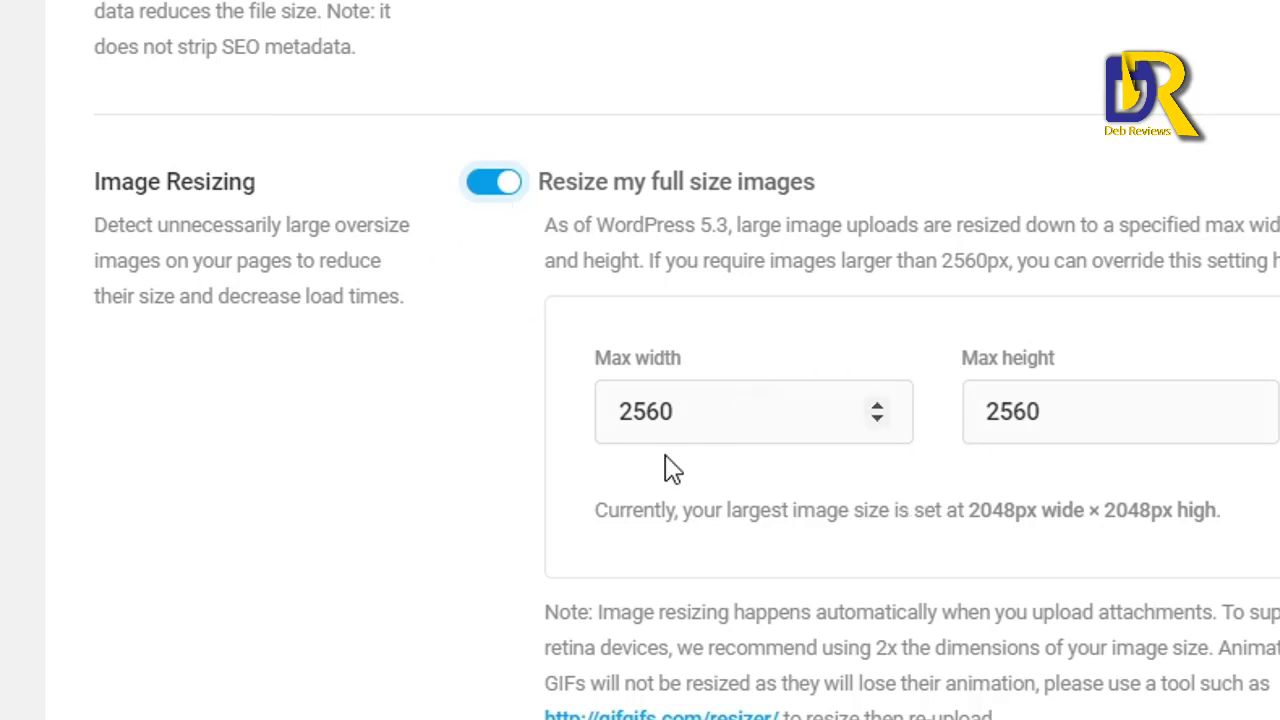
# Disable resizing of full size images and update the Bulk Smush settings.
pyautogui.click(480, 190)
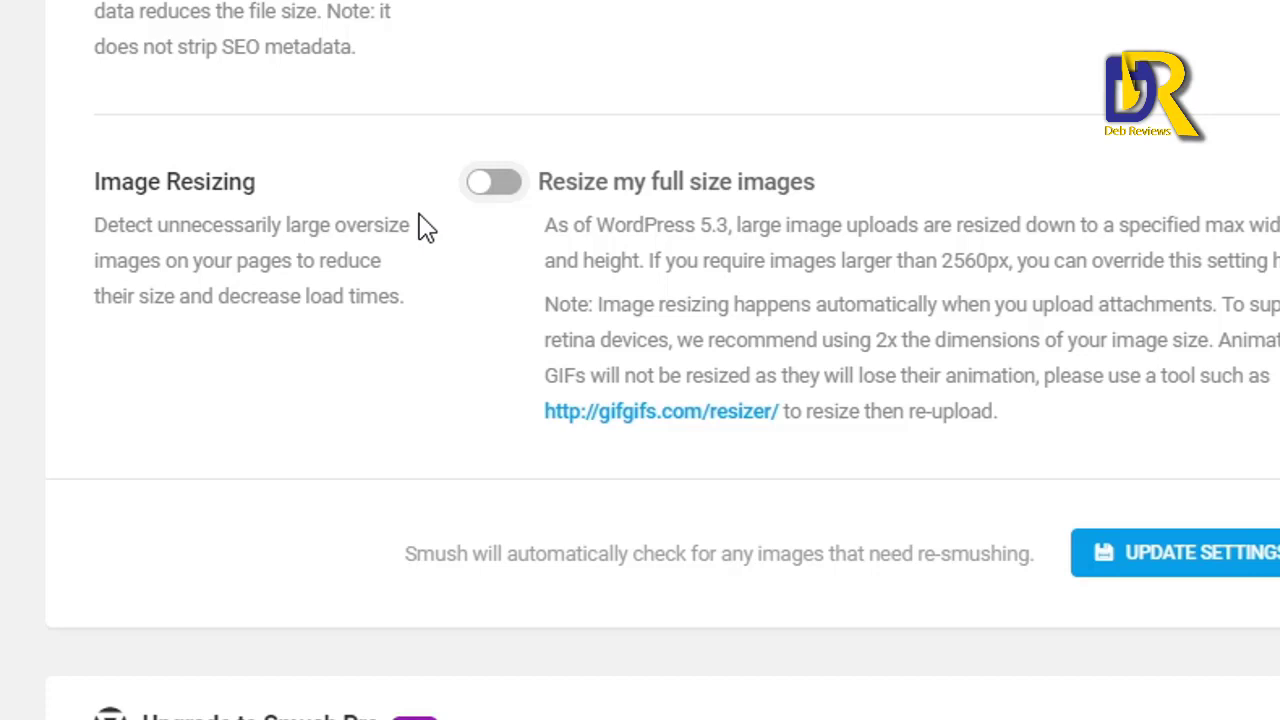
pyautogui.scroll(-2, 427, 228)
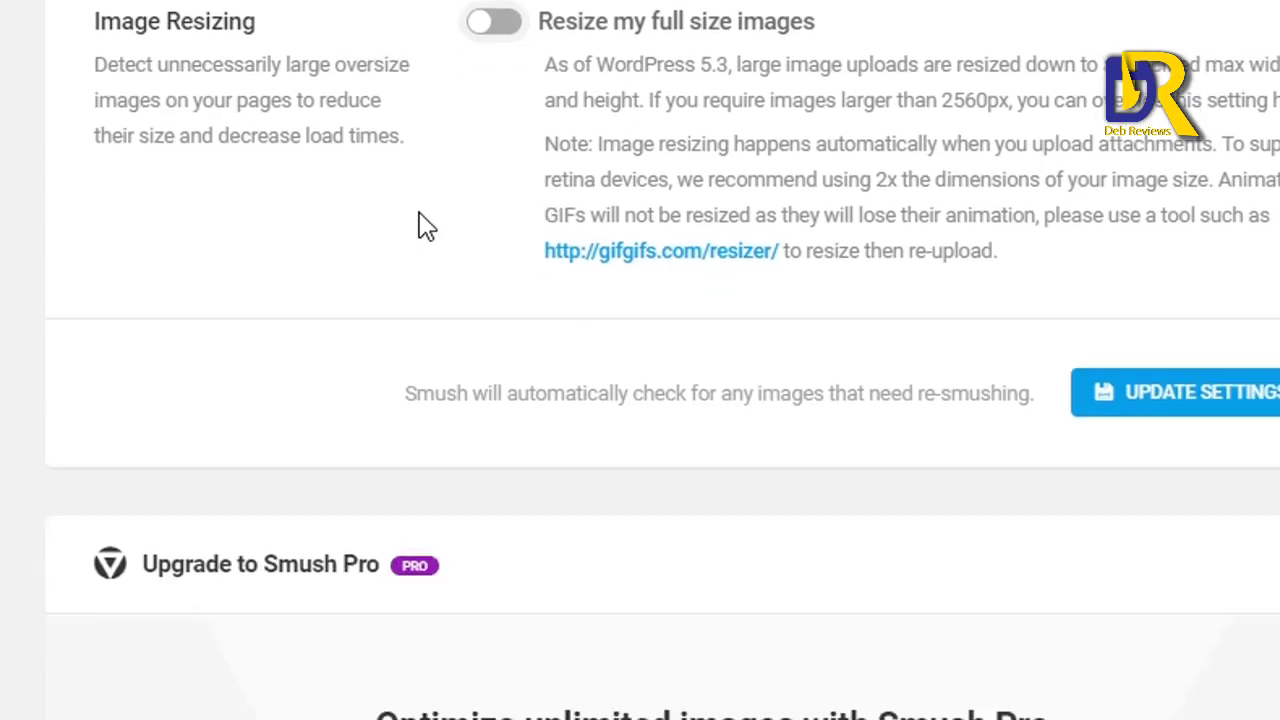
pyautogui.click(1170, 396)
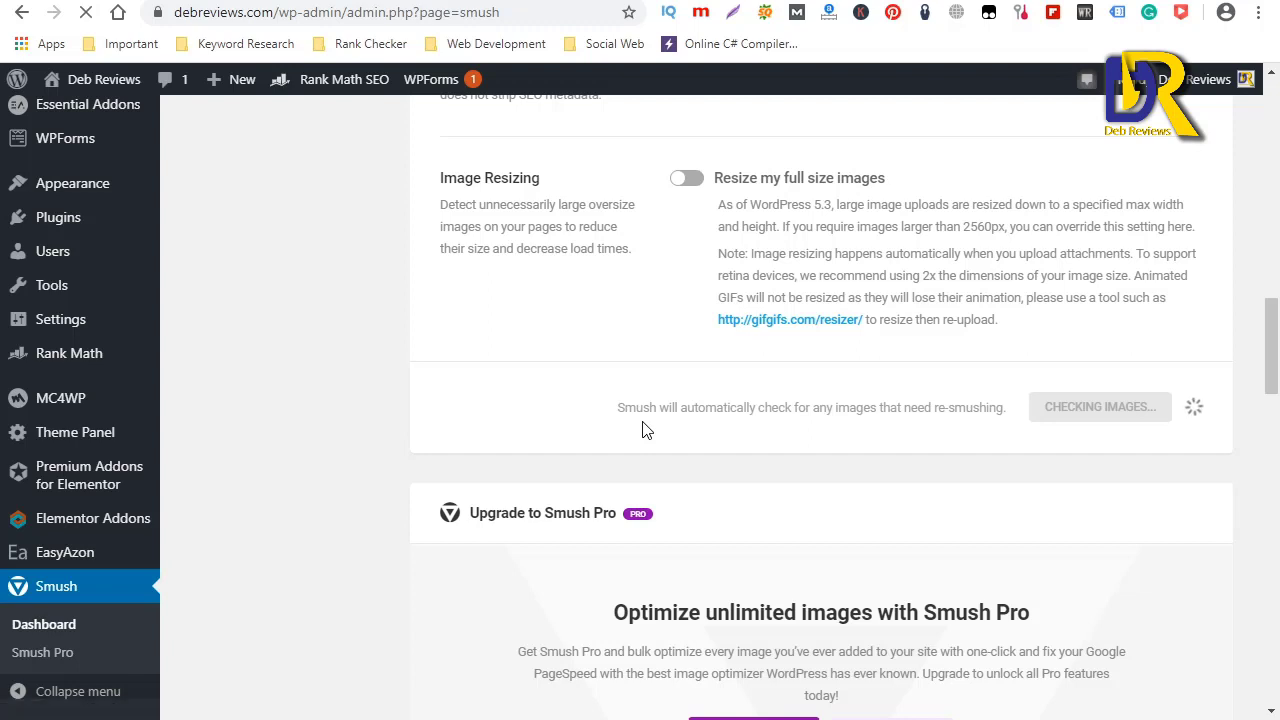
pyautogui.scroll(-2, 643, 429)
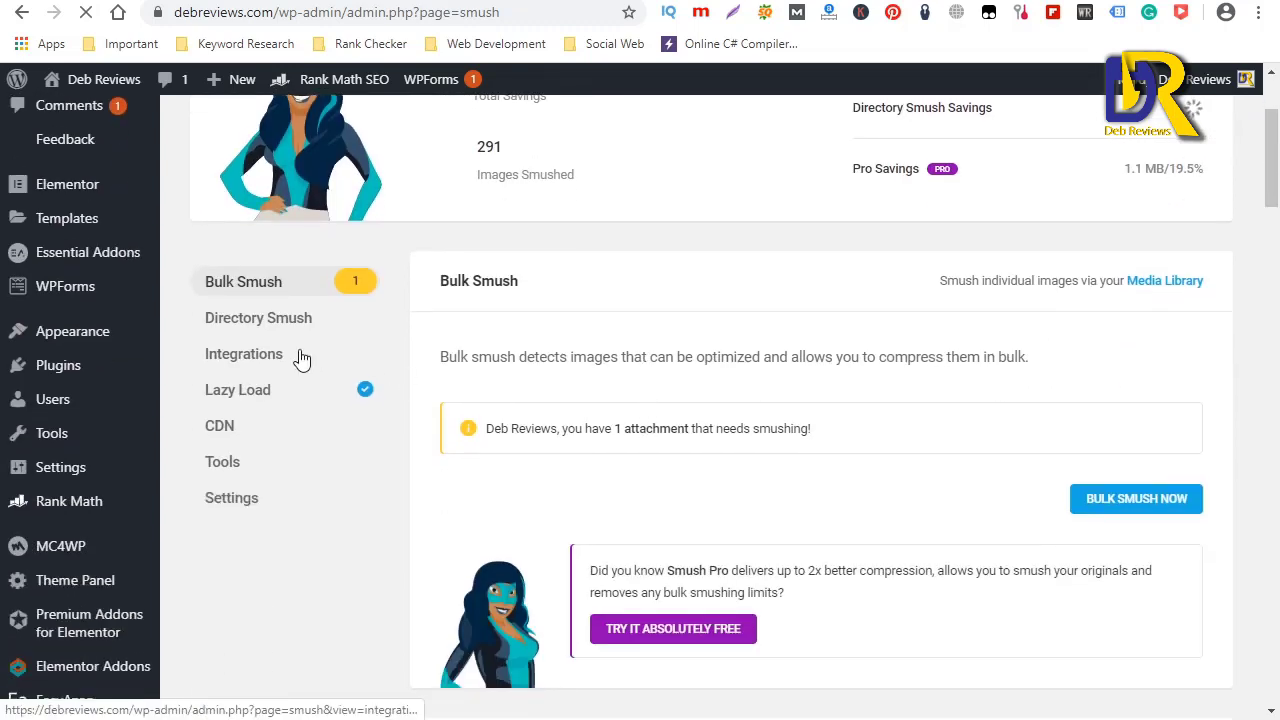
pyautogui.scroll(1, 688, 427)
pyautogui.scroll(-4, 688, 427)
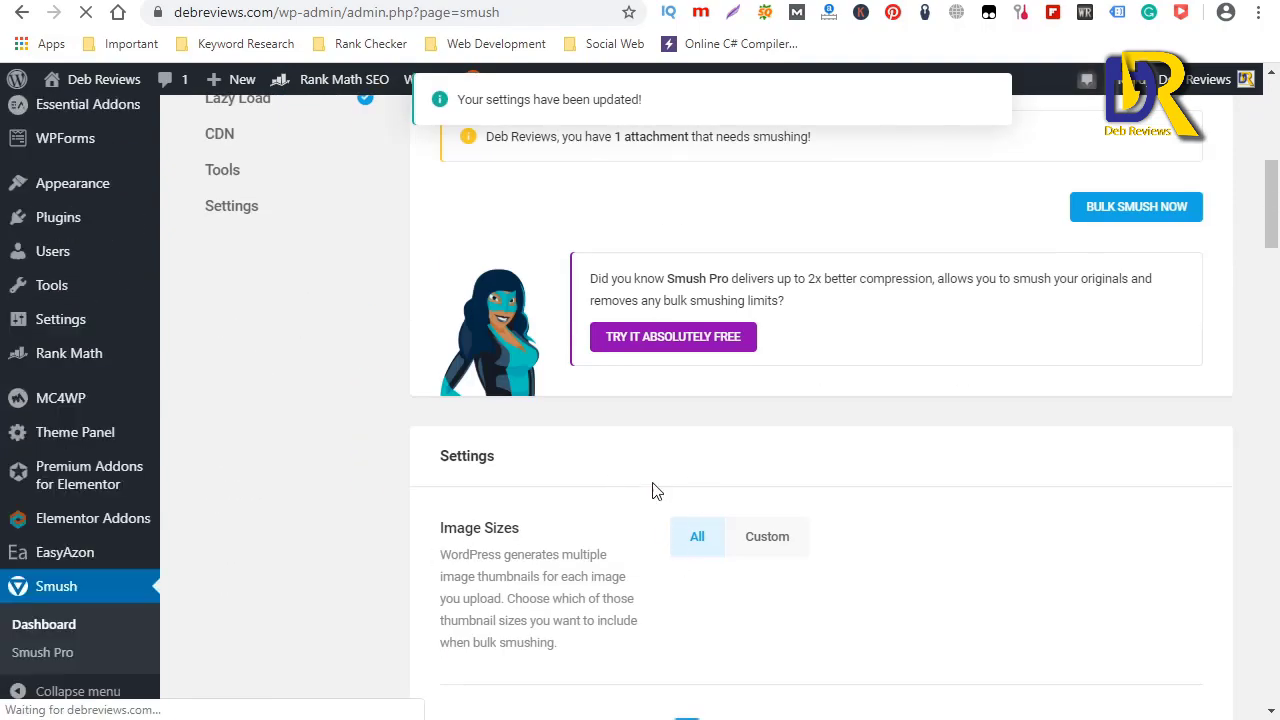
pyautogui.scroll(3, 660, 528)
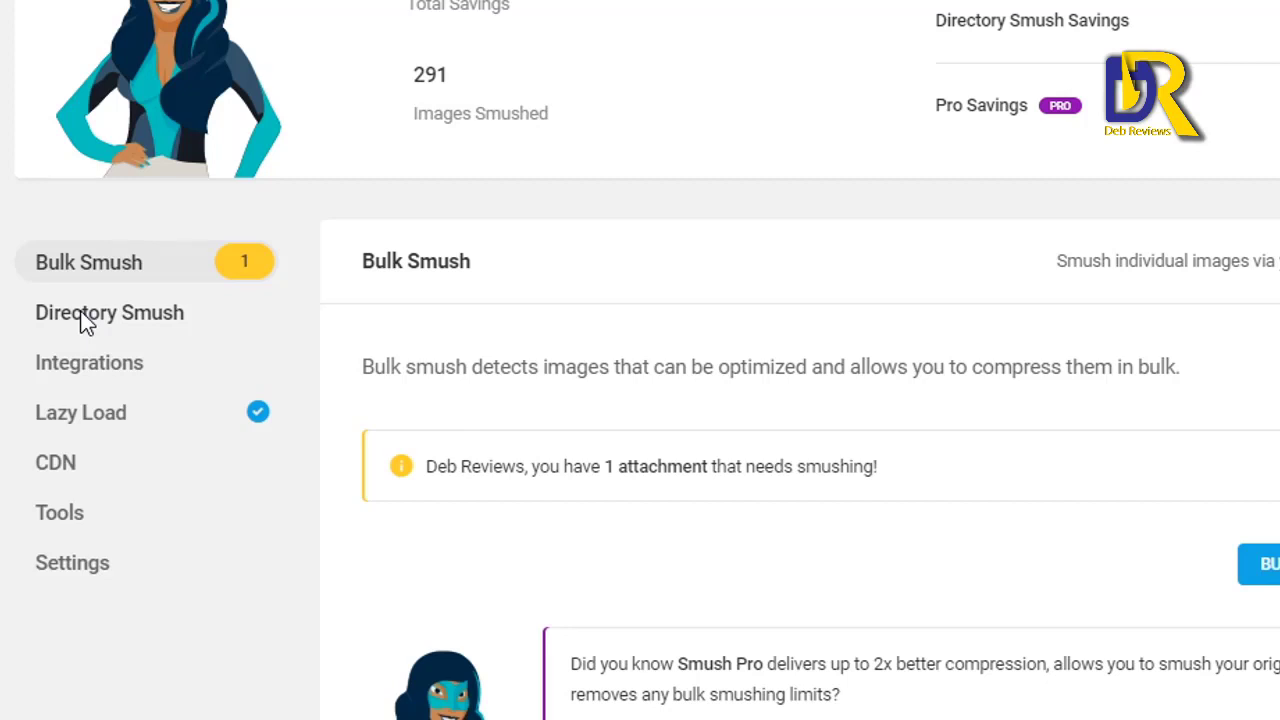
# Look through the Directory Smush section and the Integrations options for Gutenberg, WPBakery Page Builder and Amazon S3.
pyautogui.click(80, 312)
pyautogui.scroll(-5, 788, 578)
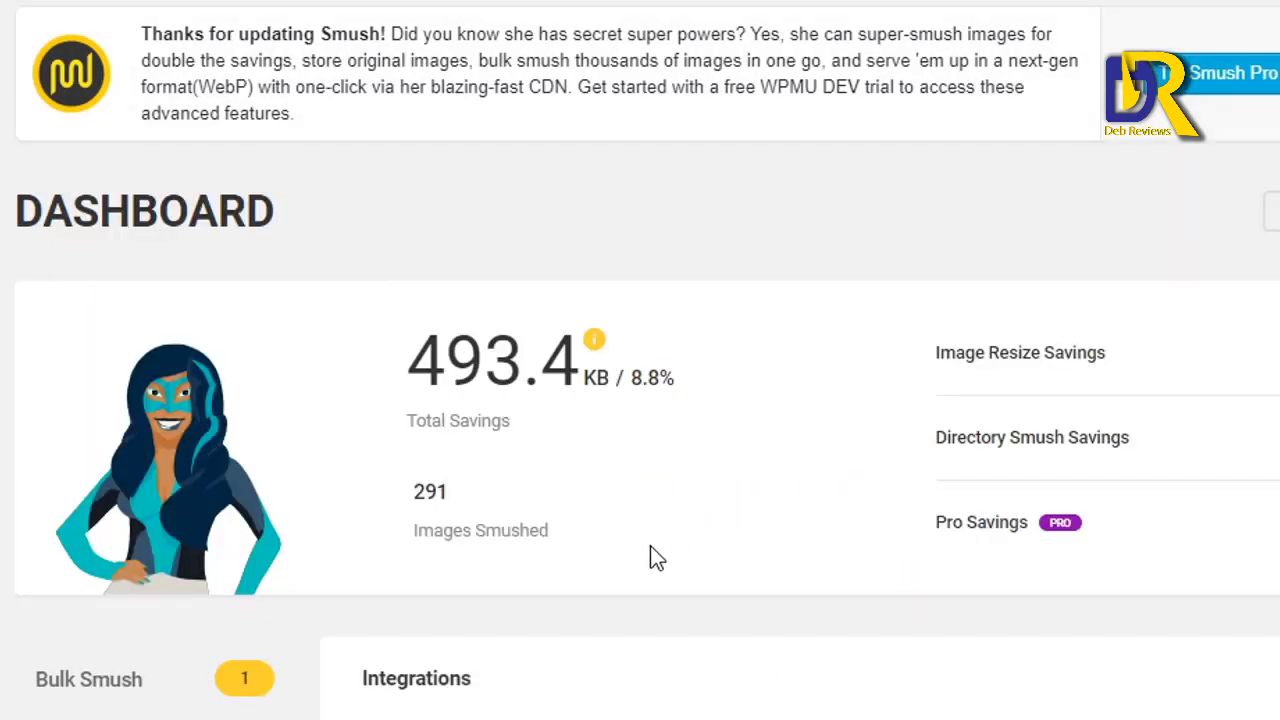
pyautogui.scroll(-7, 651, 548)
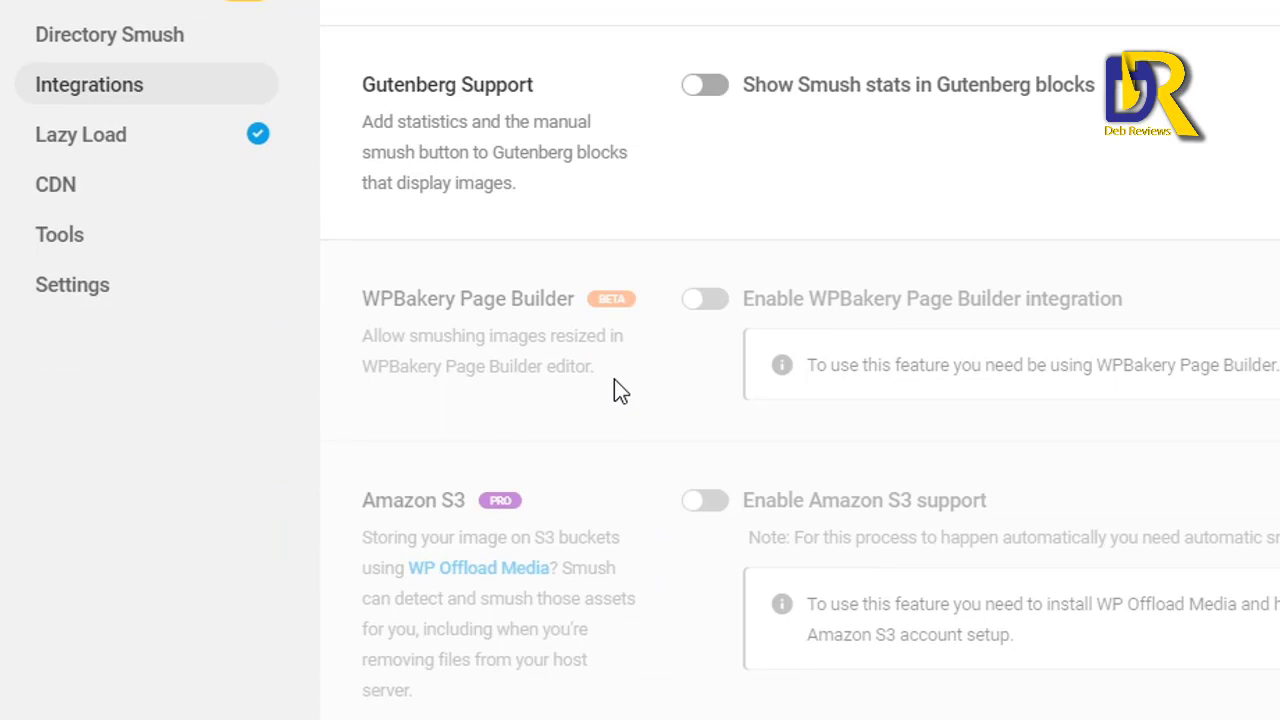
pyautogui.scroll(2, 703, 574)
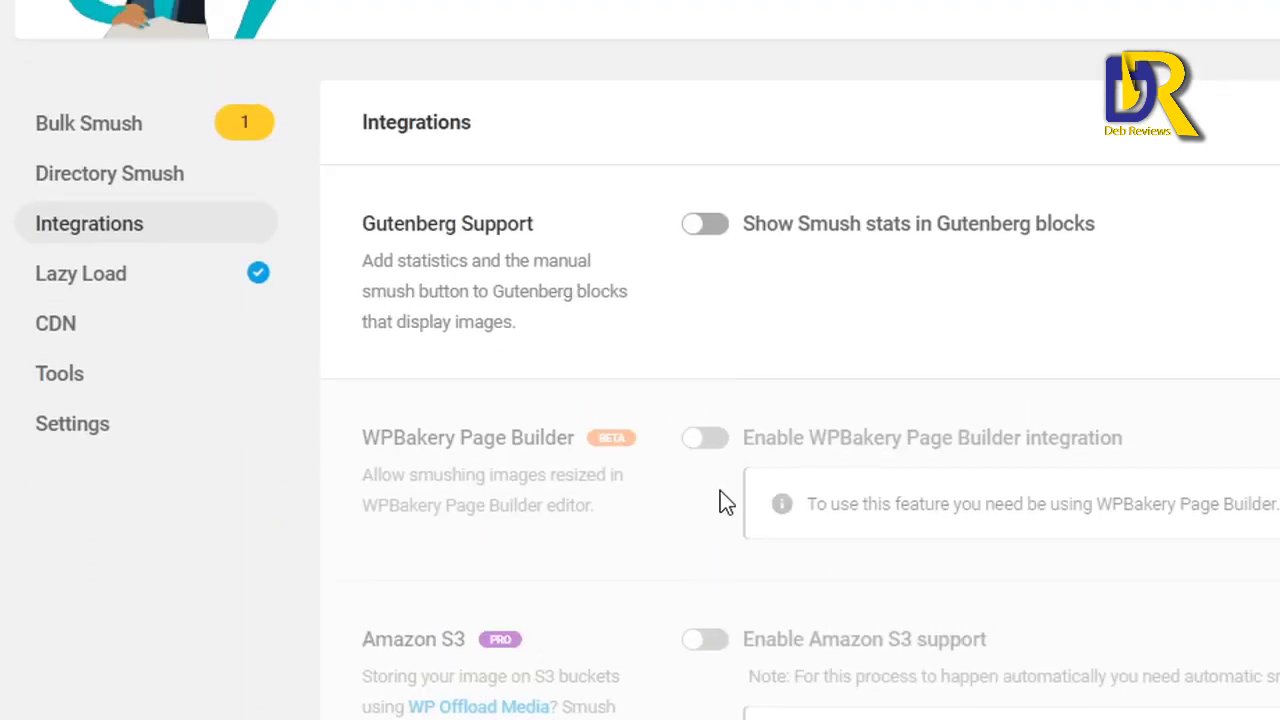
pyautogui.scroll(1, 660, 486)
pyautogui.scroll(-6, 743, 474)
pyautogui.scroll(-2, 738, 470)
pyautogui.scroll(10, 738, 474)
# In the Lazy Load settings, switch the Display & Animation option to Fade In and back to Spinner.
pyautogui.scroll(-4, 743, 474)
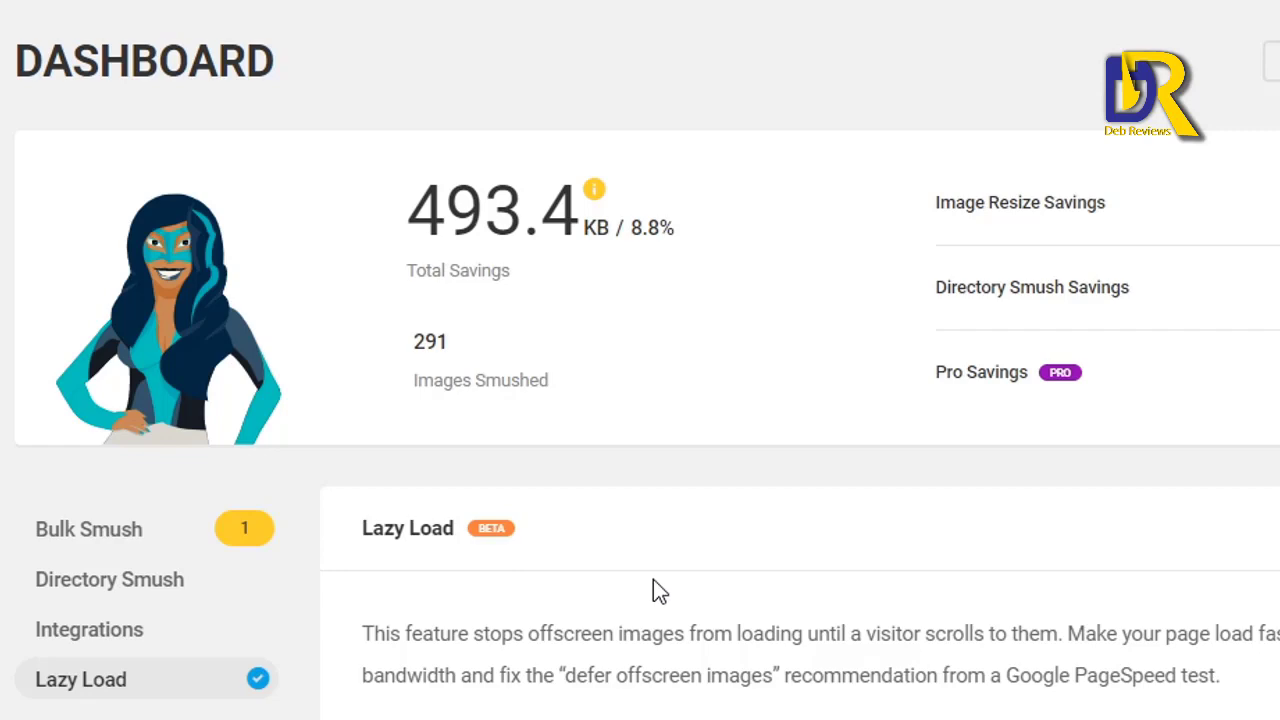
pyautogui.scroll(-5, 655, 580)
pyautogui.scroll(5, 656, 572)
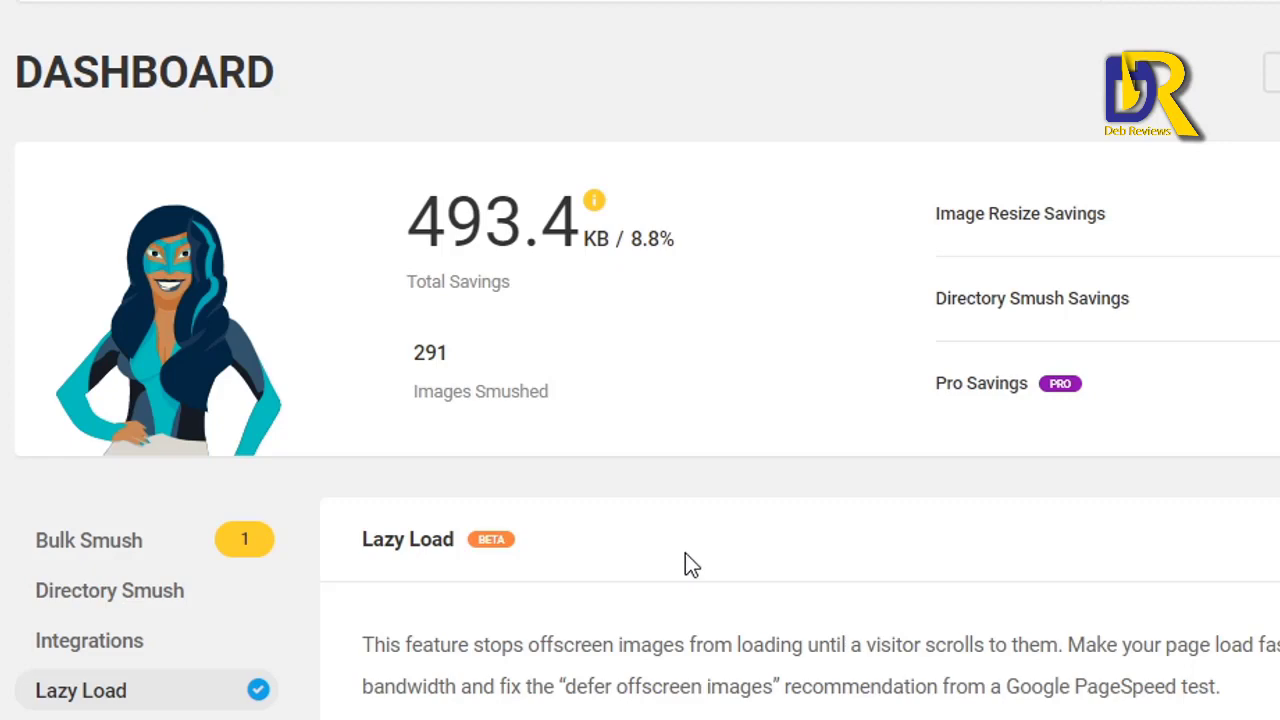
pyautogui.scroll(-10, 685, 555)
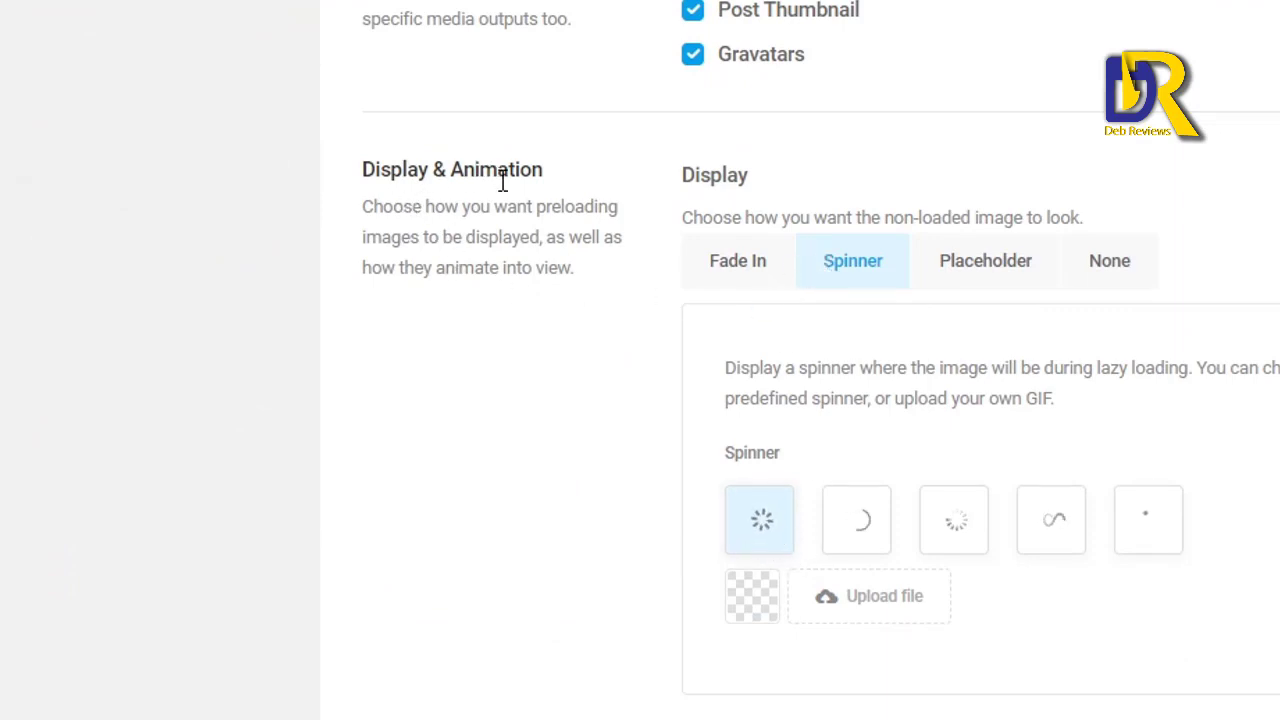
pyautogui.click(731, 268)
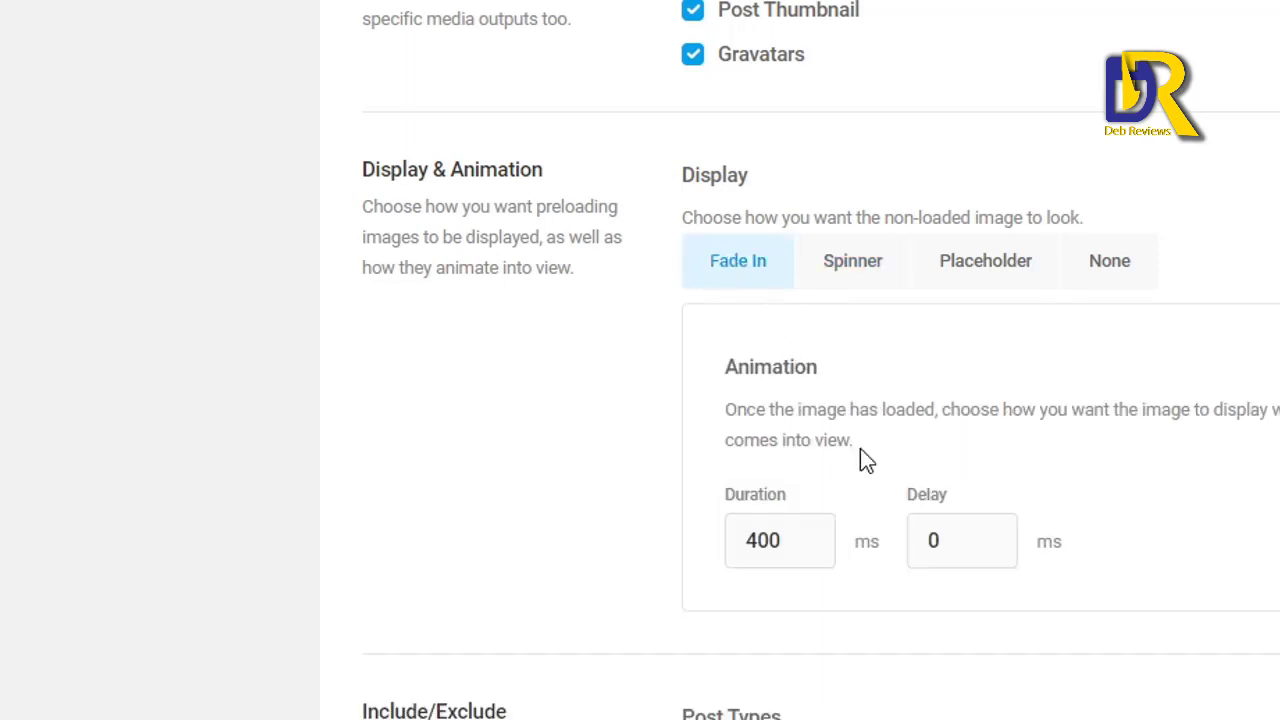
pyautogui.click(851, 266)
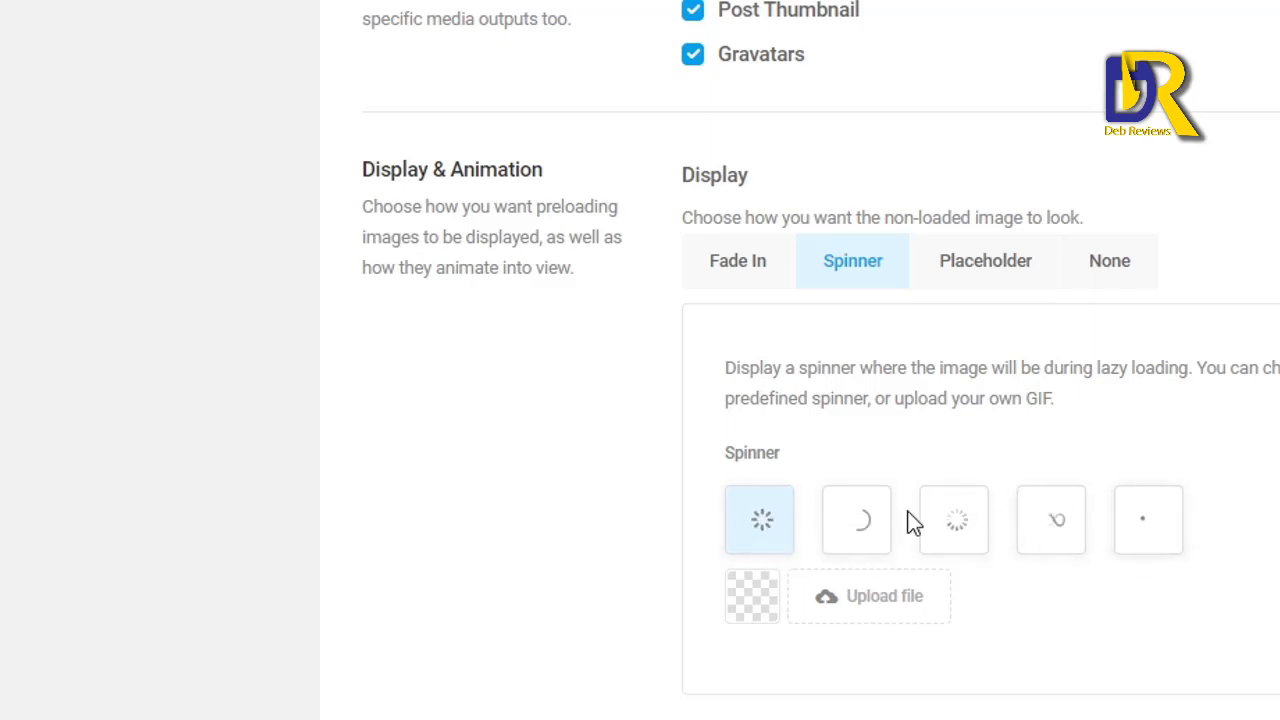
# Exclude the .gif, .svg and iframe media types from lazy loading and include them again.
pyautogui.scroll(10, 860, 525)
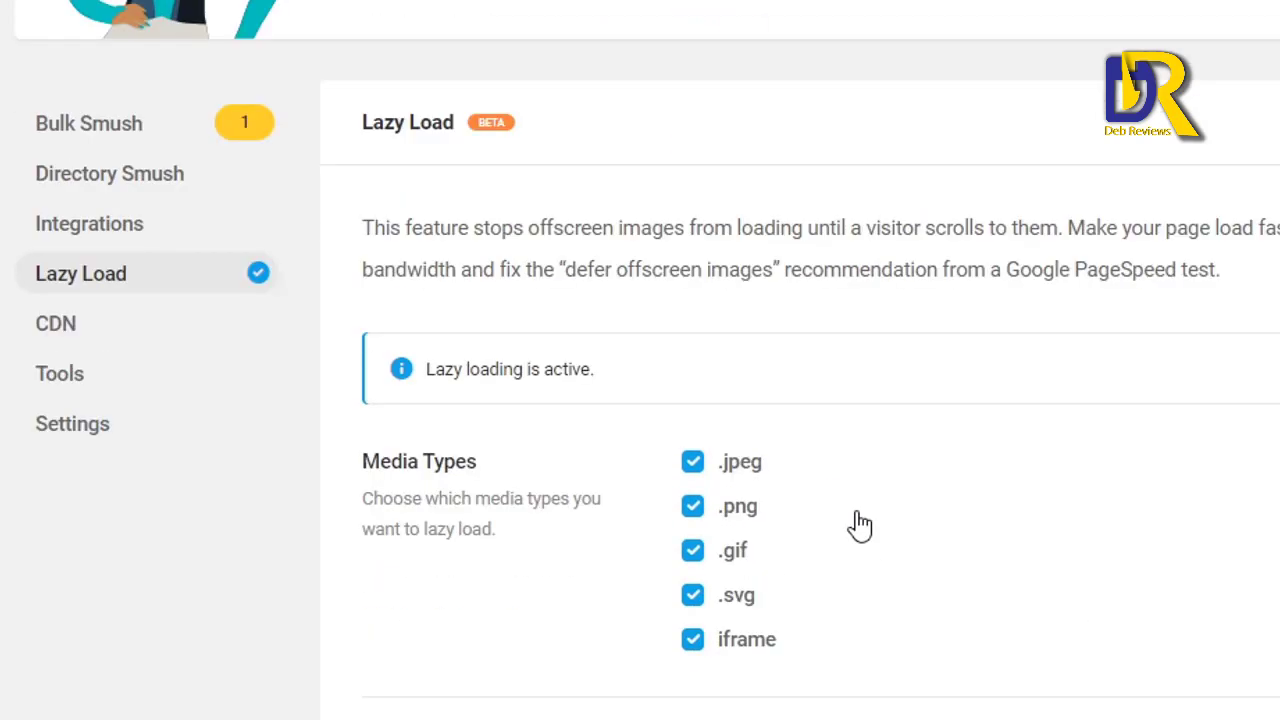
pyautogui.scroll(3, 860, 520)
pyautogui.scroll(-4, 857, 514)
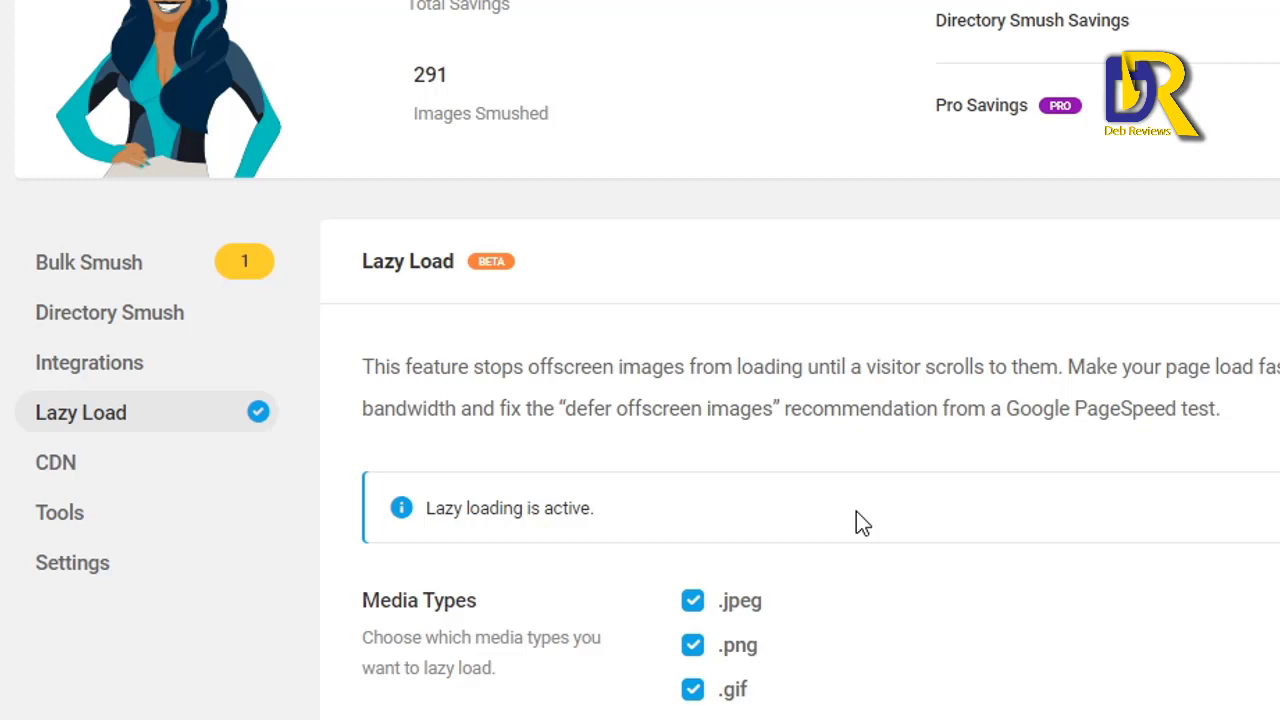
pyautogui.scroll(-3, 856, 513)
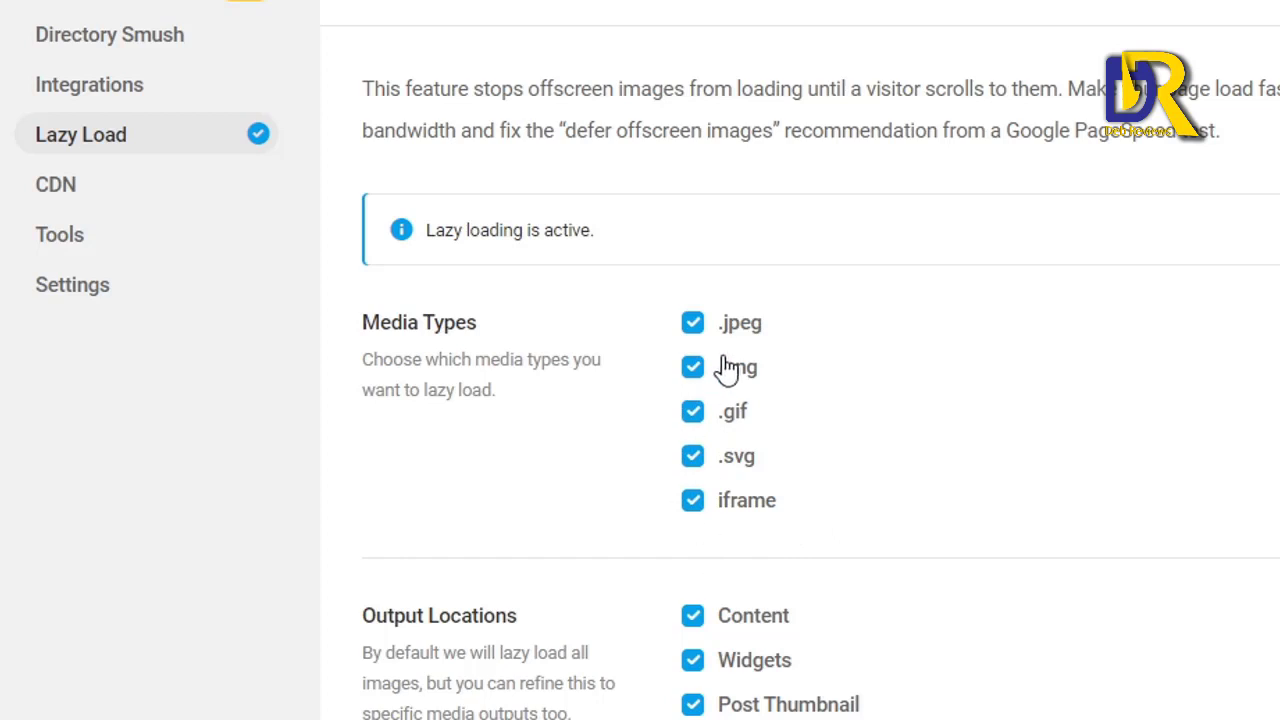
pyautogui.click(692, 505)
pyautogui.click(696, 463)
pyautogui.click(698, 418)
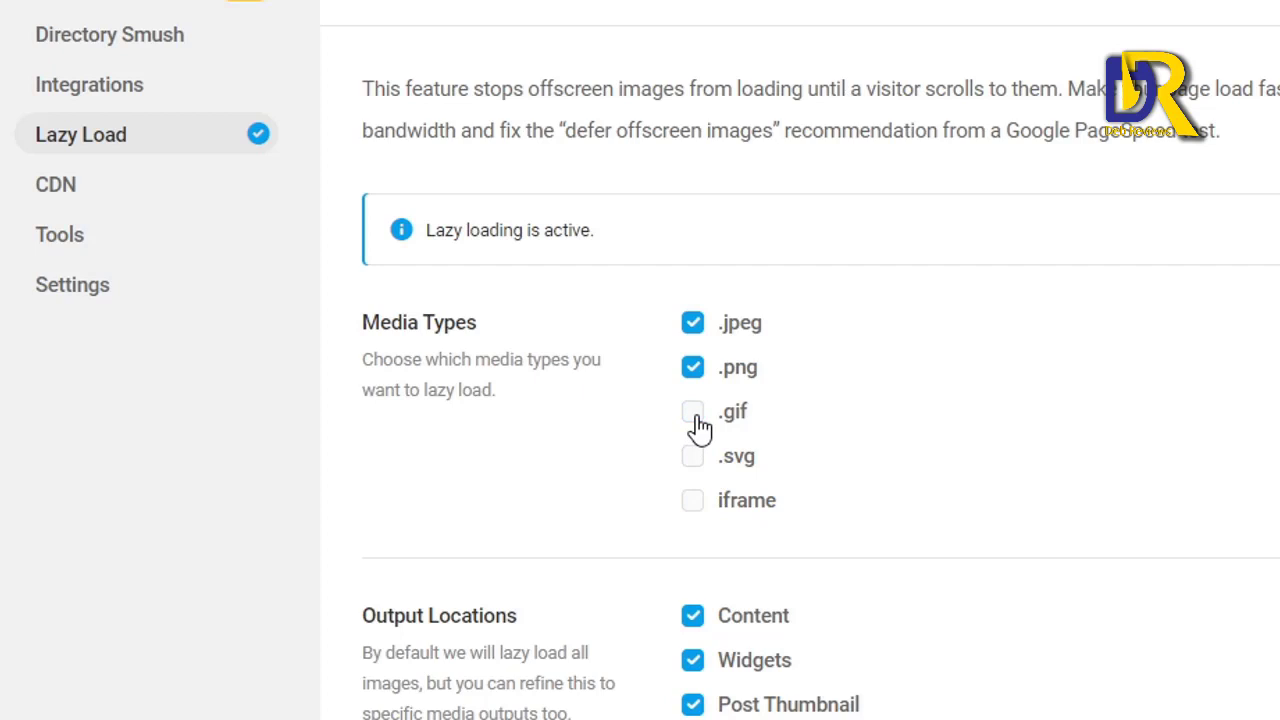
pyautogui.click(694, 422)
pyautogui.click(695, 462)
pyautogui.click(696, 502)
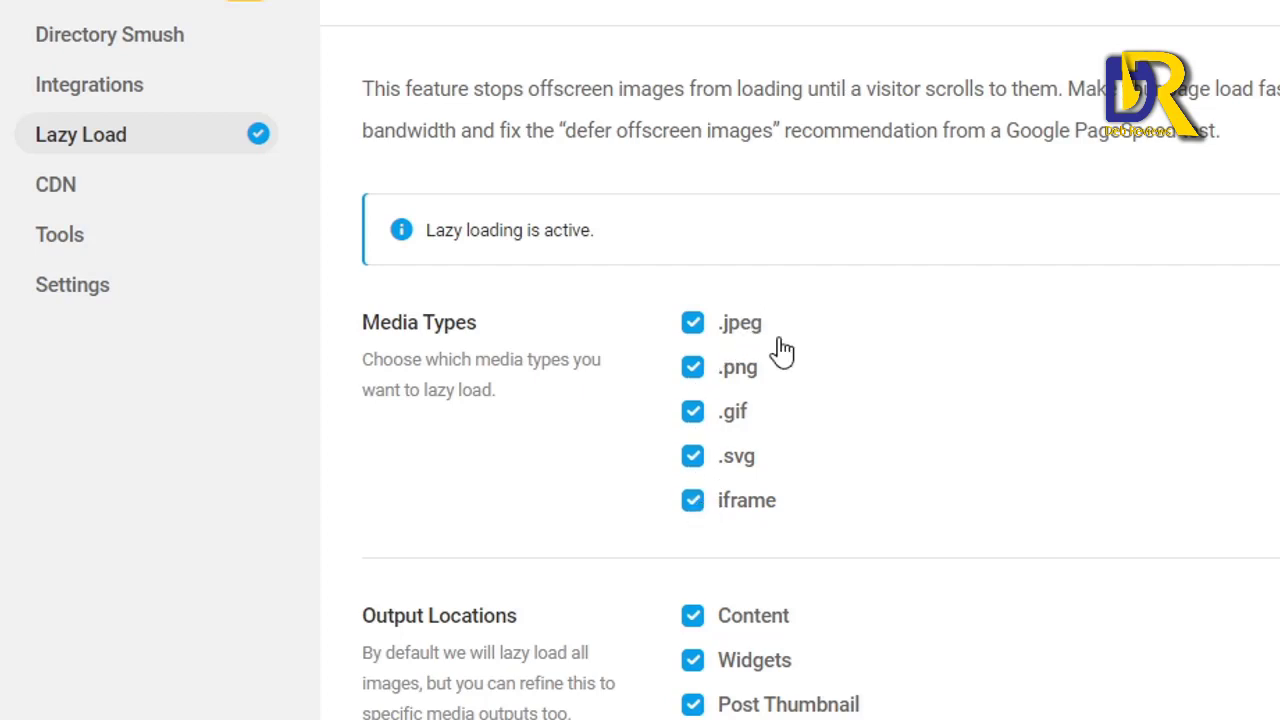
# Deselect the Widgets and Content output locations for lazy loading and select both again.
pyautogui.scroll(-3, 503, 516)
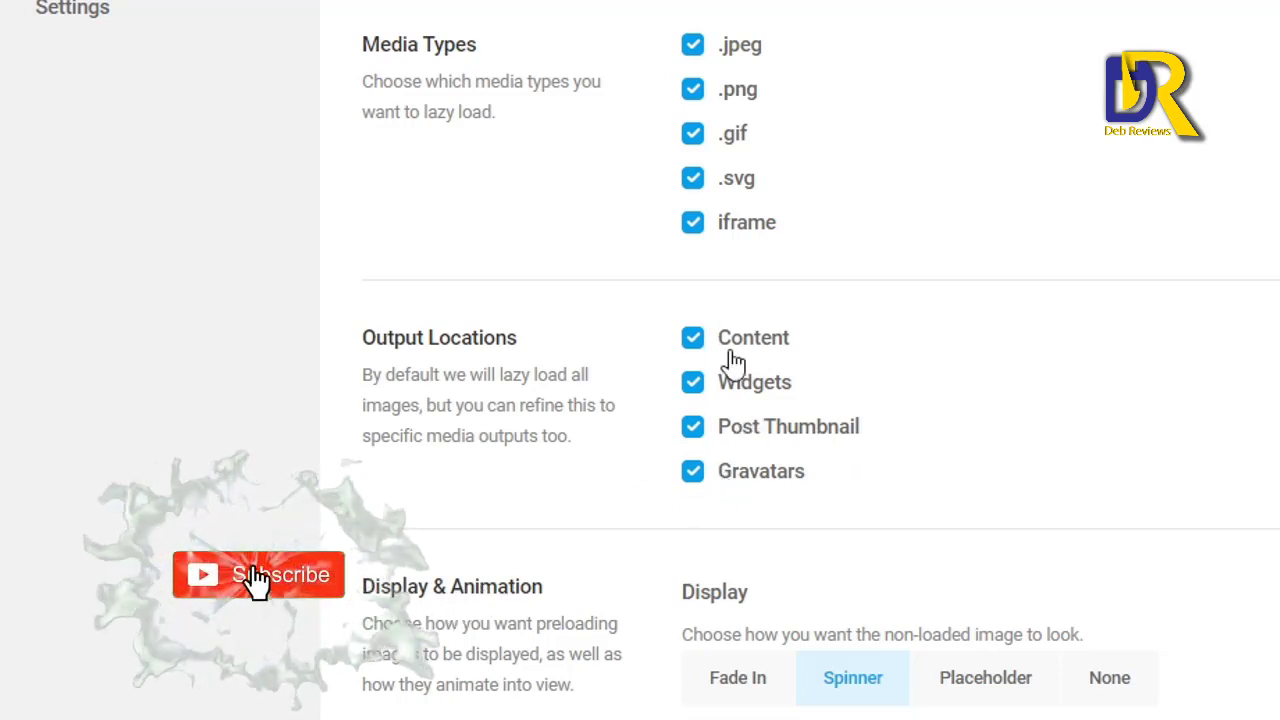
pyautogui.click(692, 384)
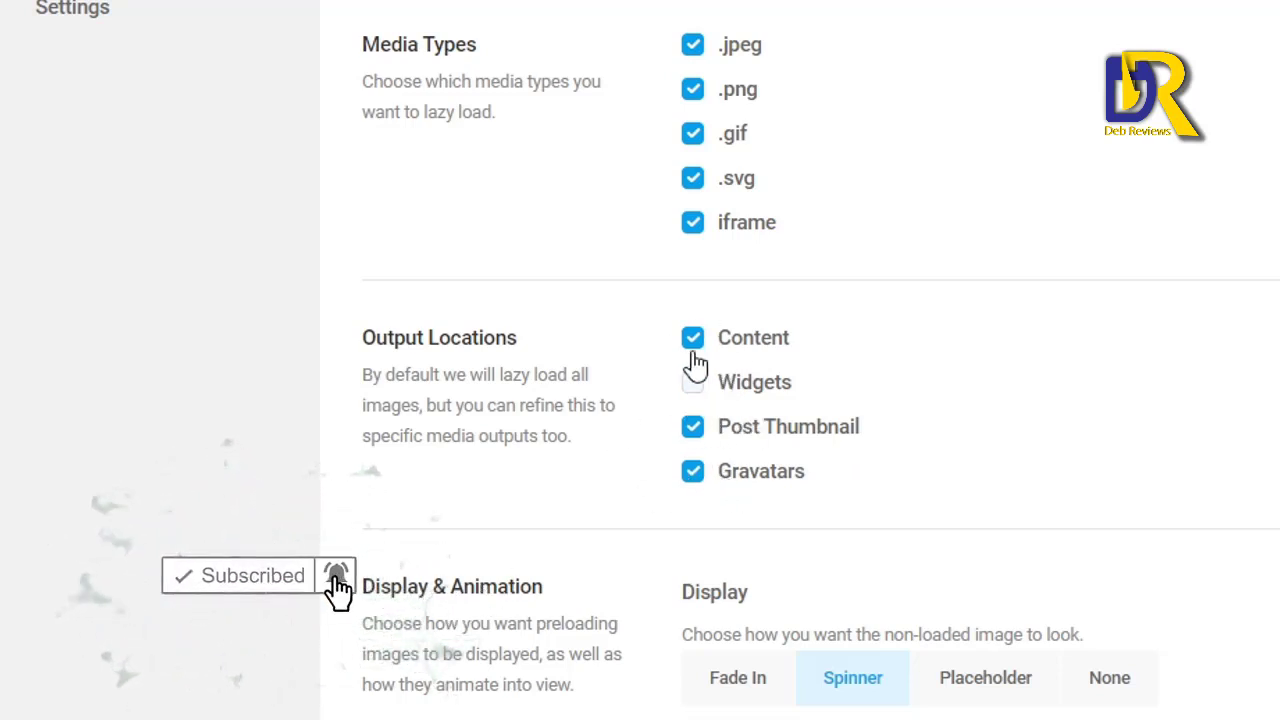
pyautogui.click(695, 340)
pyautogui.click(692, 384)
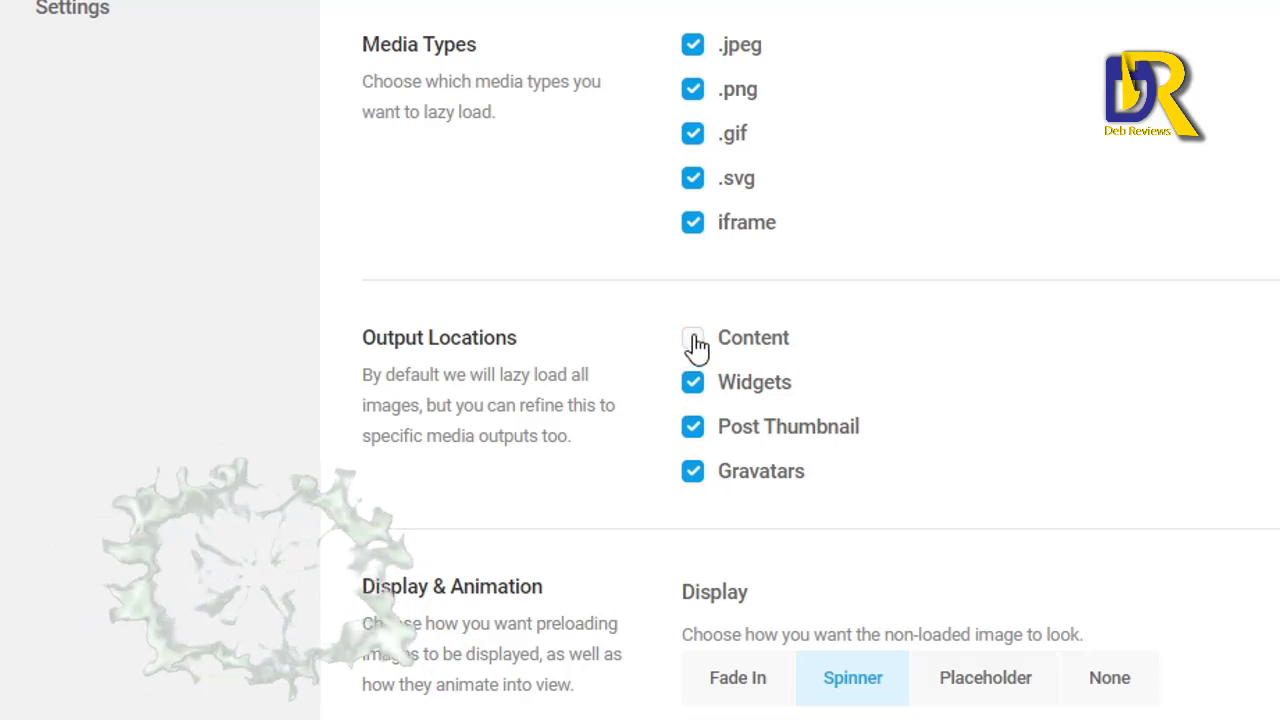
pyautogui.click(693, 340)
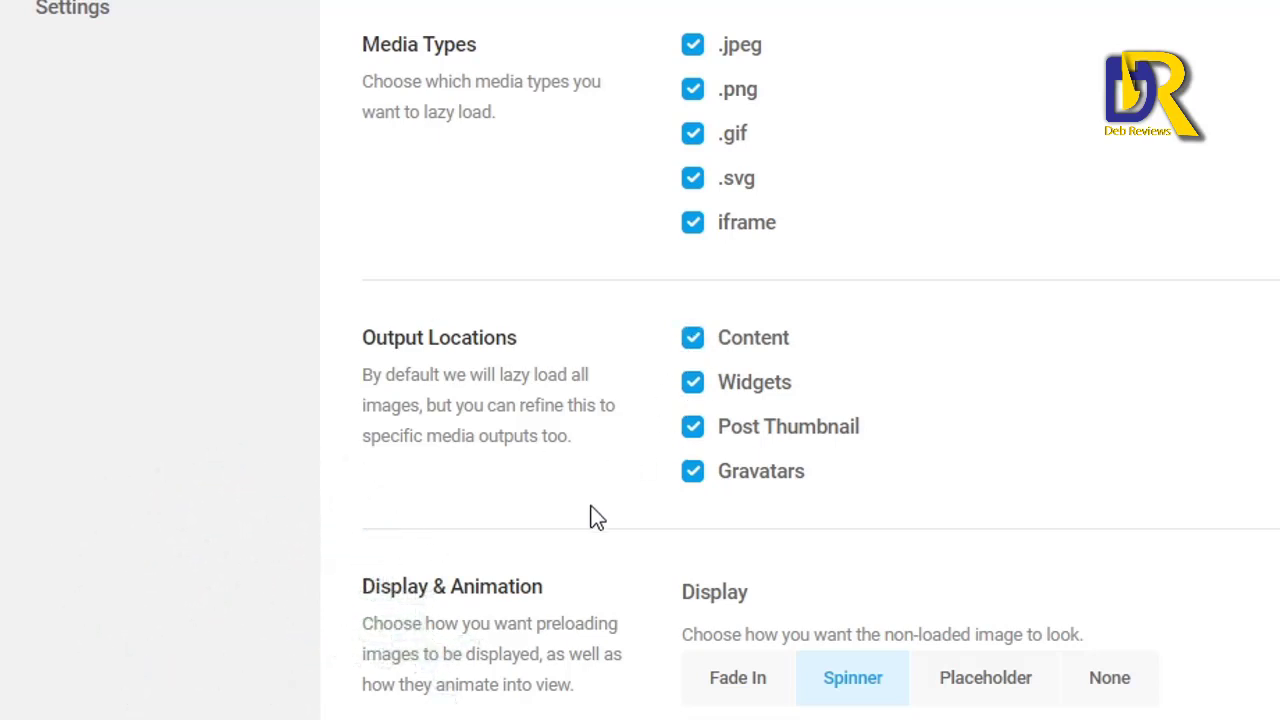
# Preview the Placeholder and None display options, return to Spinner and choose the second predefined spinner.
pyautogui.scroll(-5, 590, 517)
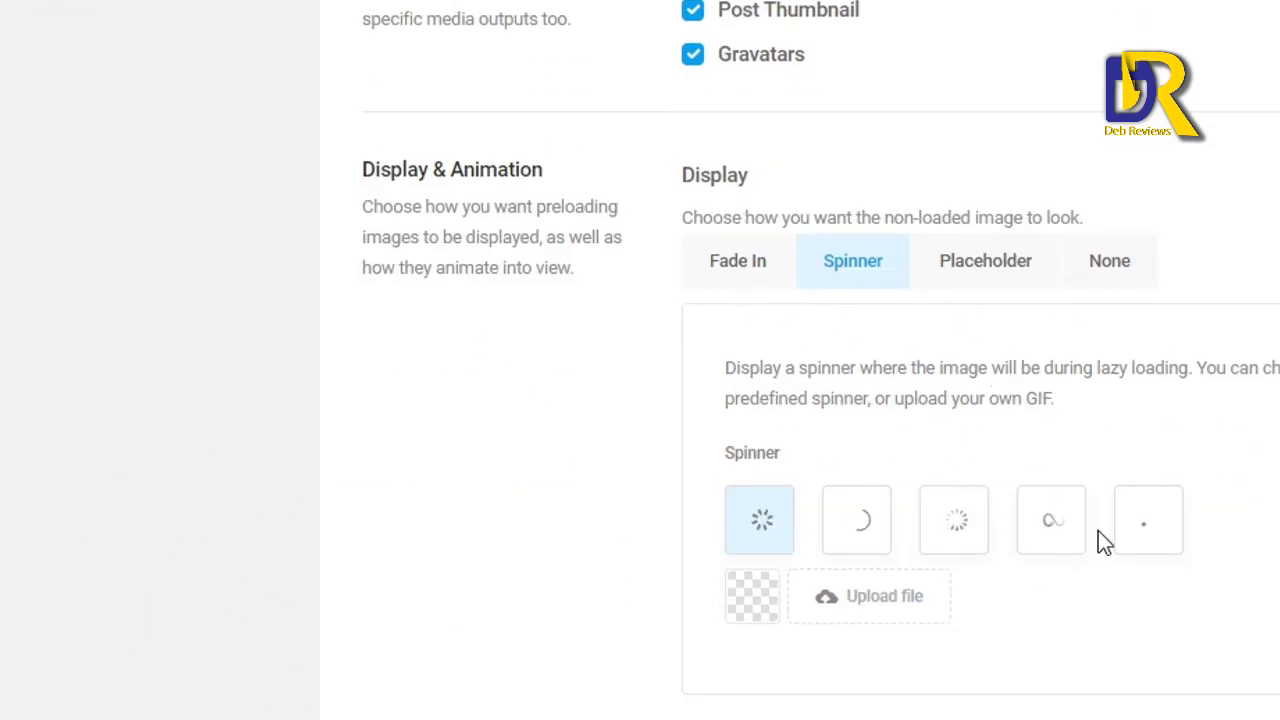
pyautogui.click(982, 276)
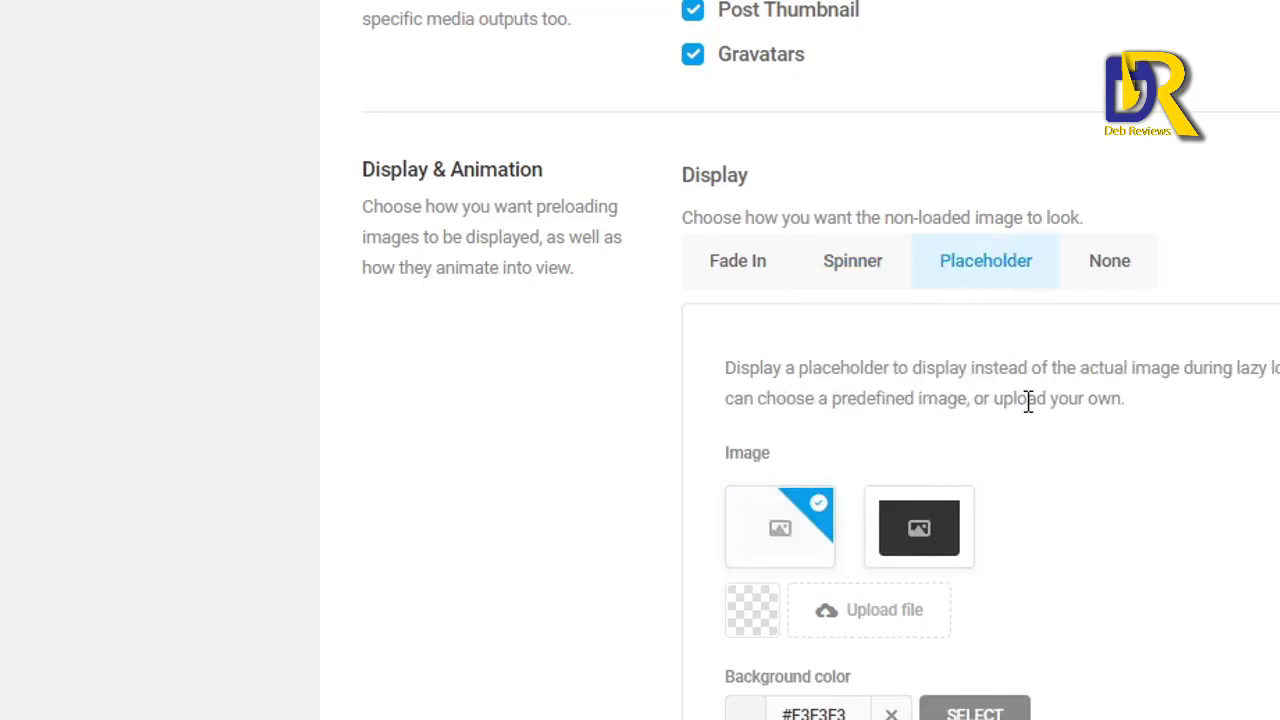
pyautogui.click(1116, 272)
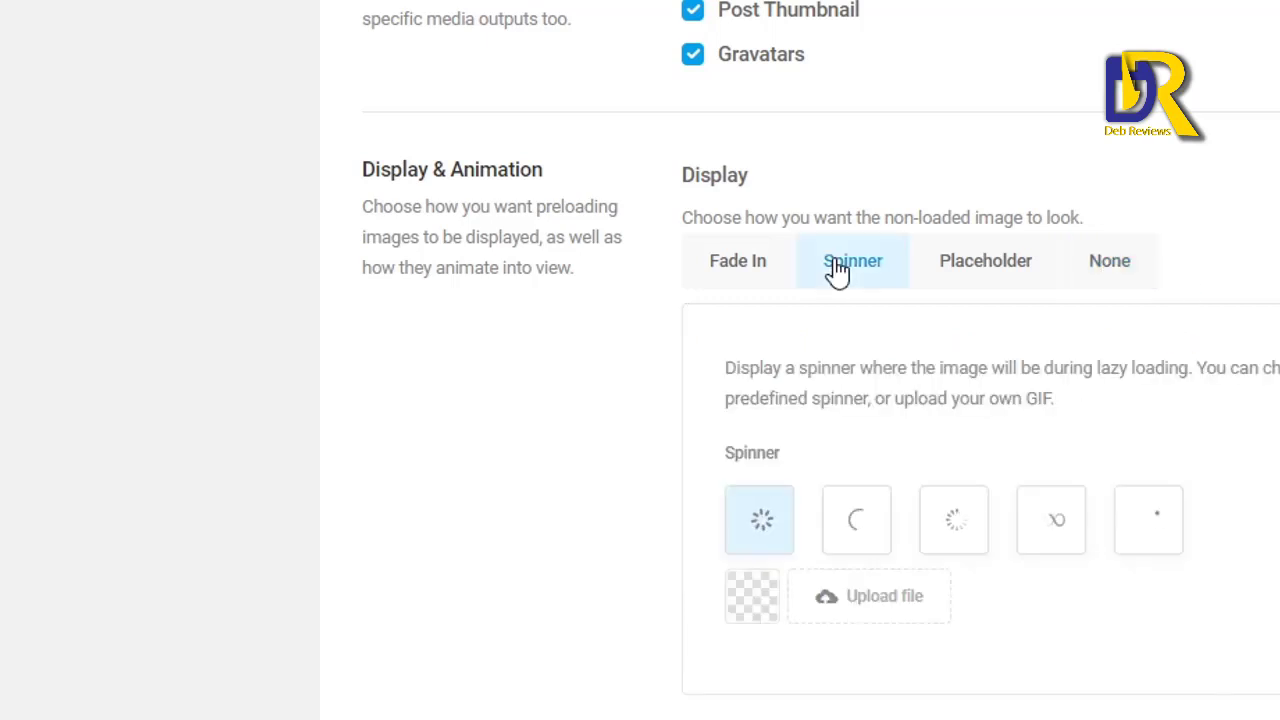
pyautogui.click(857, 525)
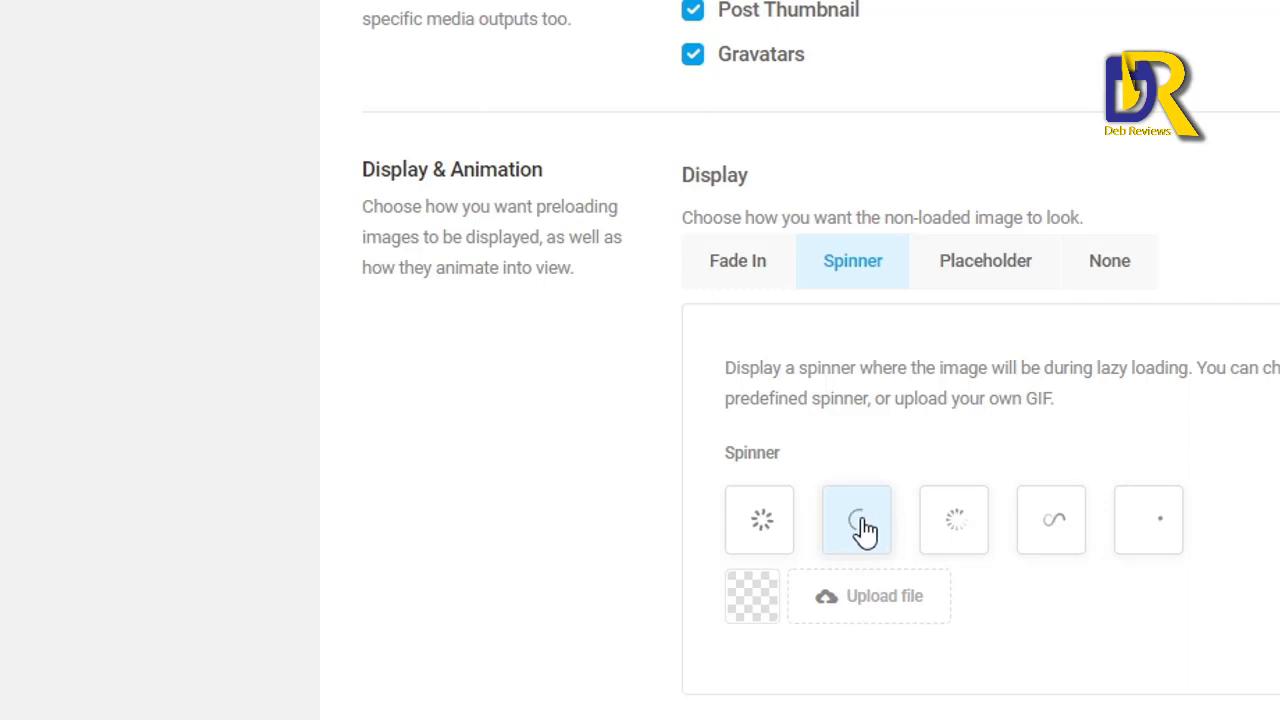
# Turn lazy loading for the Frontpage off and back on, and review the other post types under Include/Exclude.
pyautogui.scroll(-4, 828, 678)
pyautogui.scroll(-3, 828, 678)
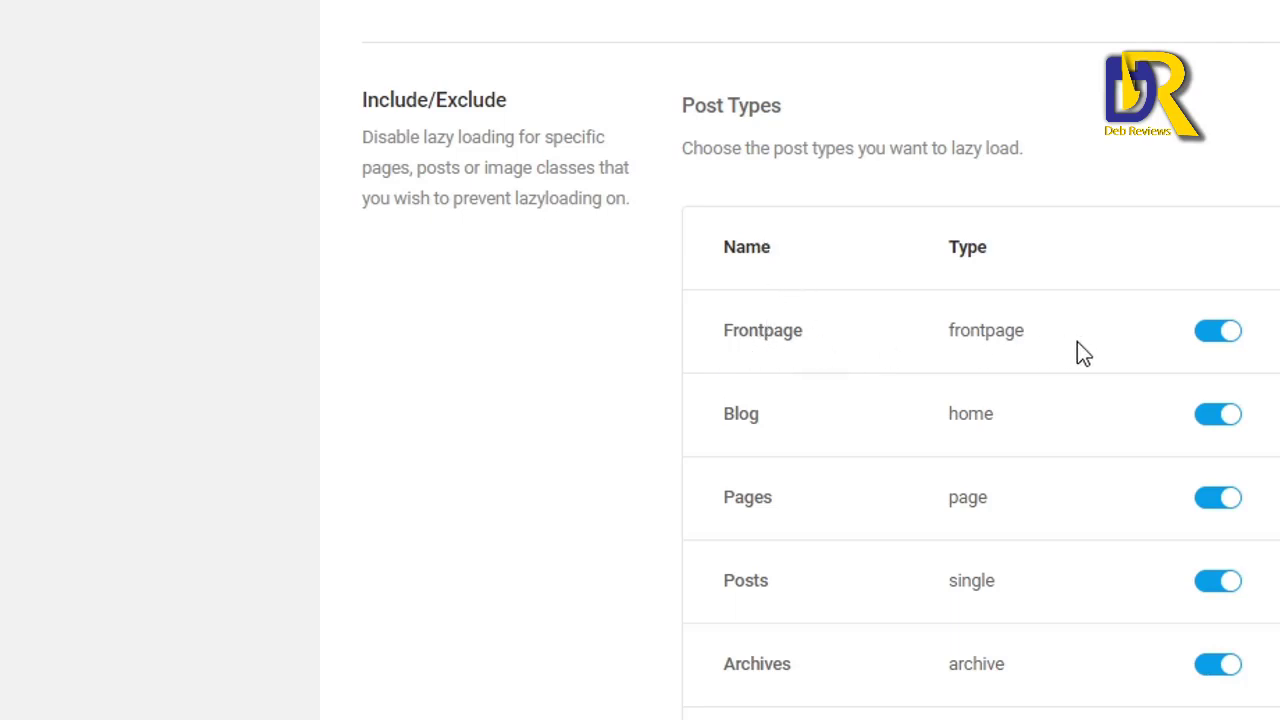
pyautogui.click(1217, 338)
pyautogui.click(1218, 335)
pyautogui.scroll(-2, 810, 350)
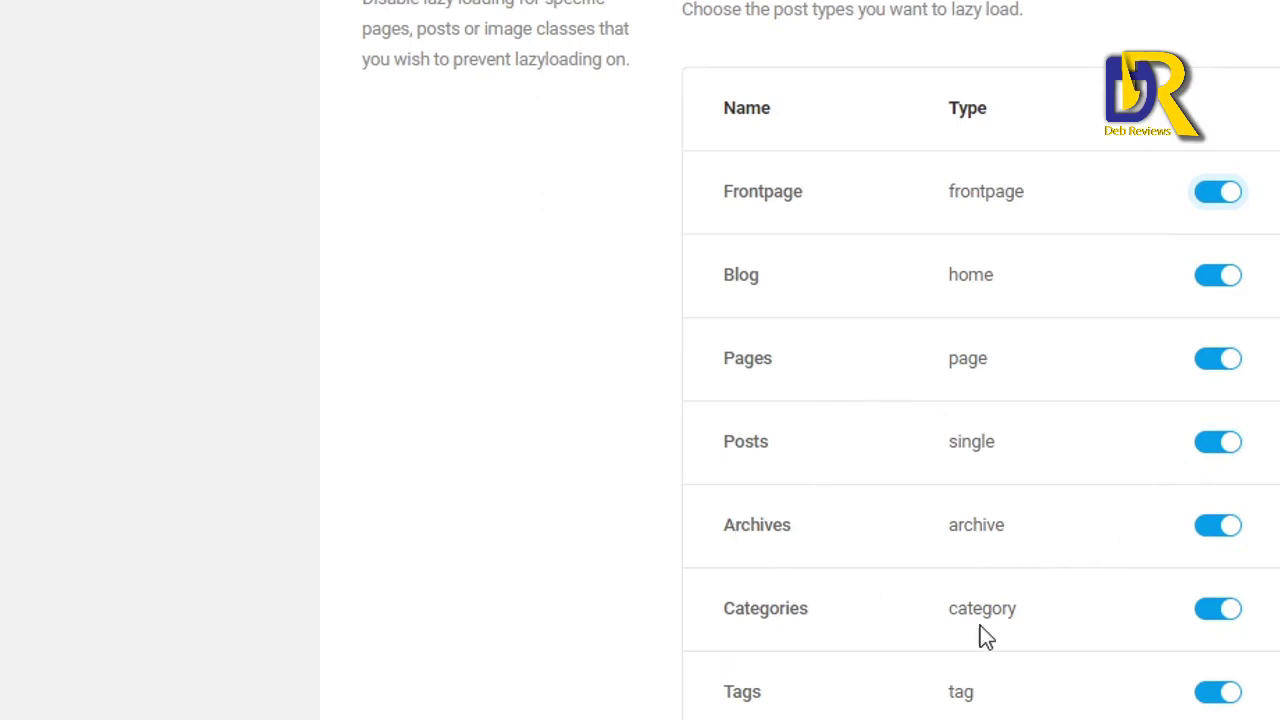
pyautogui.scroll(-3, 1057, 697)
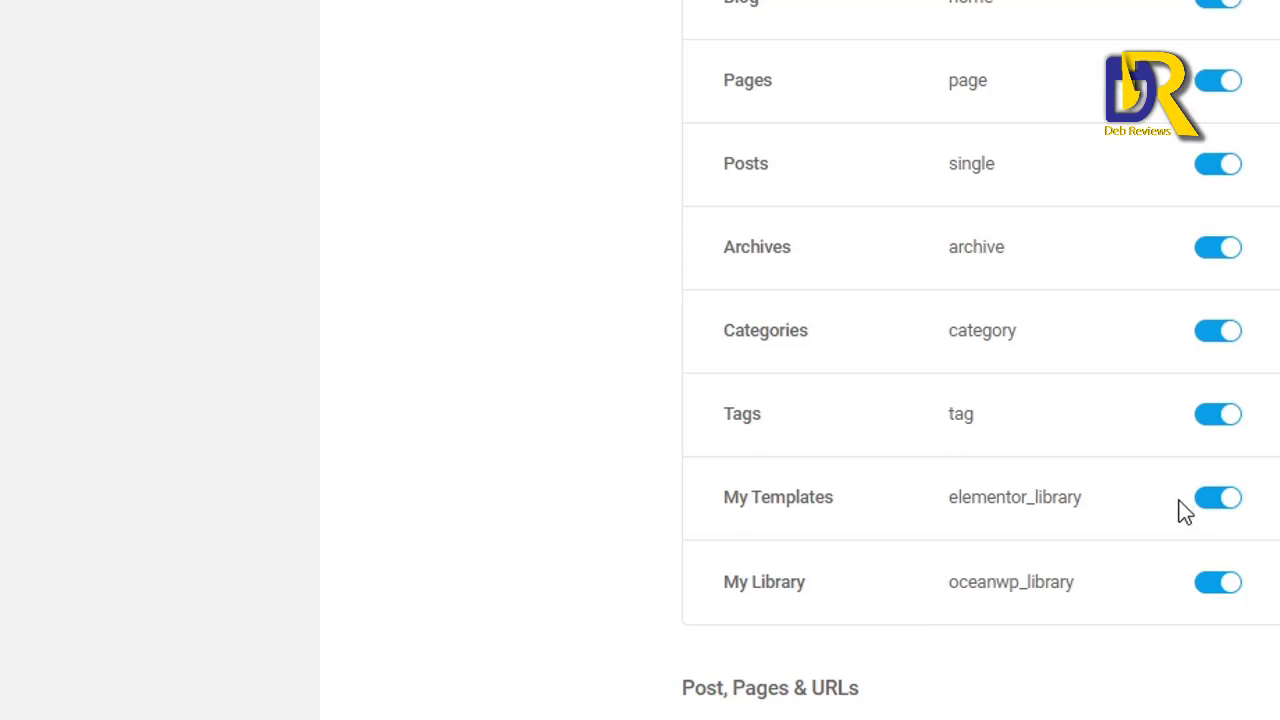
pyautogui.scroll(2, 1183, 510)
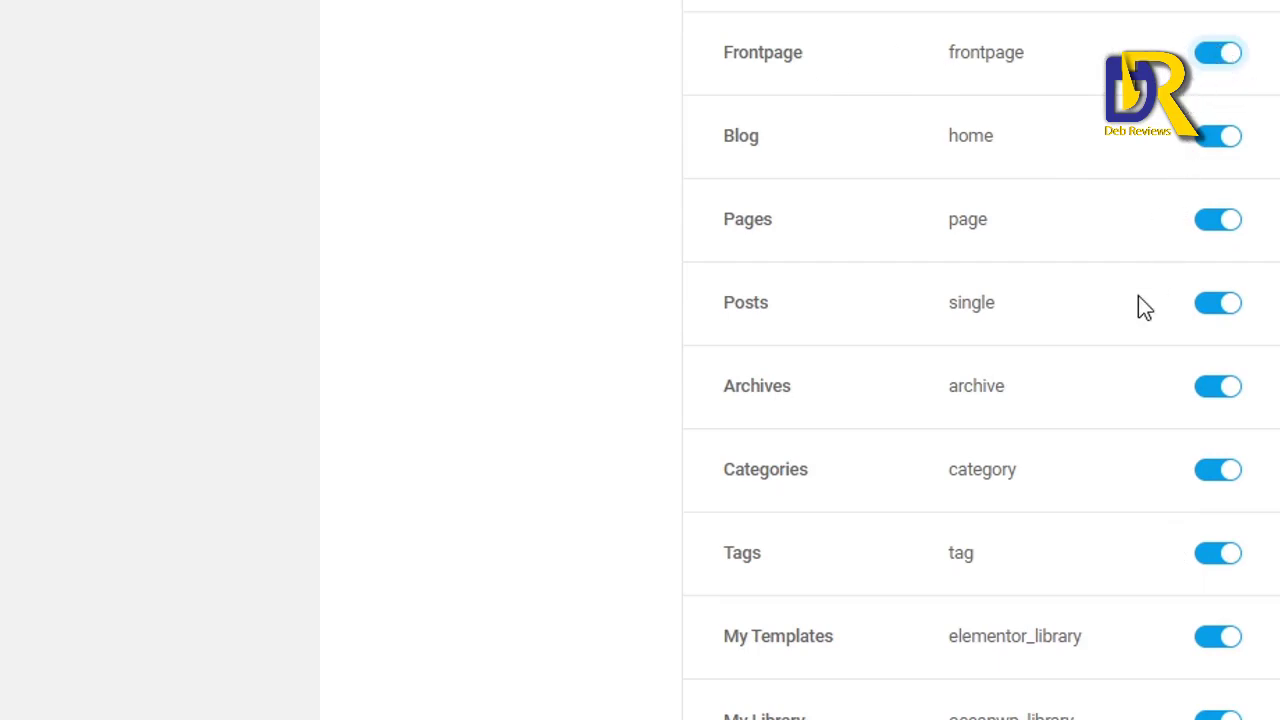
# Toggle lazy loading for the Pages post type and update the Lazy Load settings.
pyautogui.click(1218, 222)
pyautogui.scroll(-5, 1151, 551)
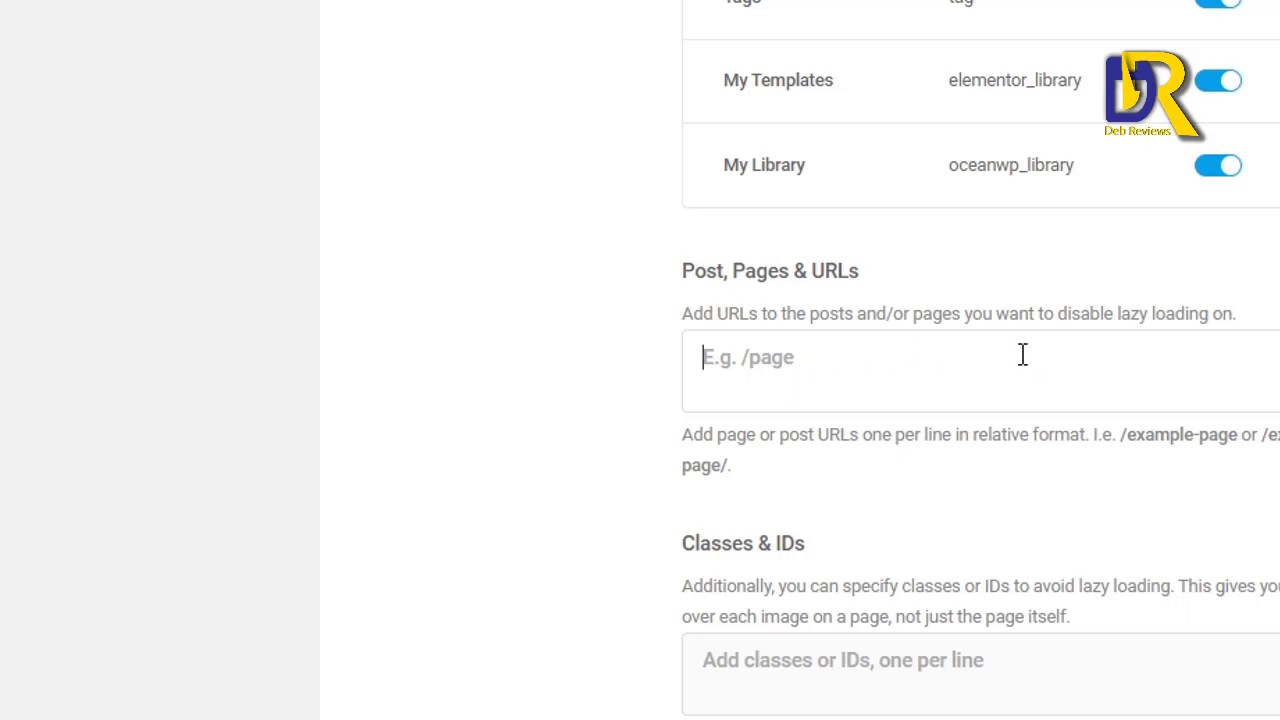
pyautogui.scroll(-5, 1023, 355)
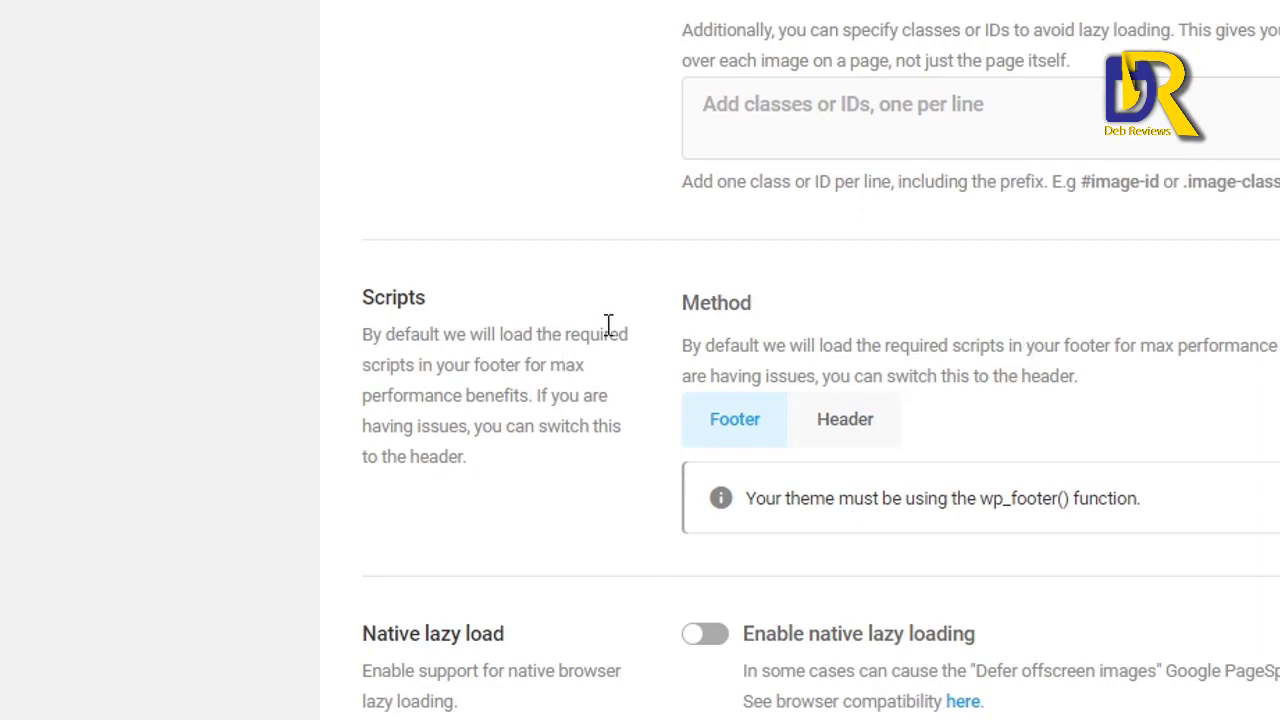
pyautogui.scroll(-5, 997, 370)
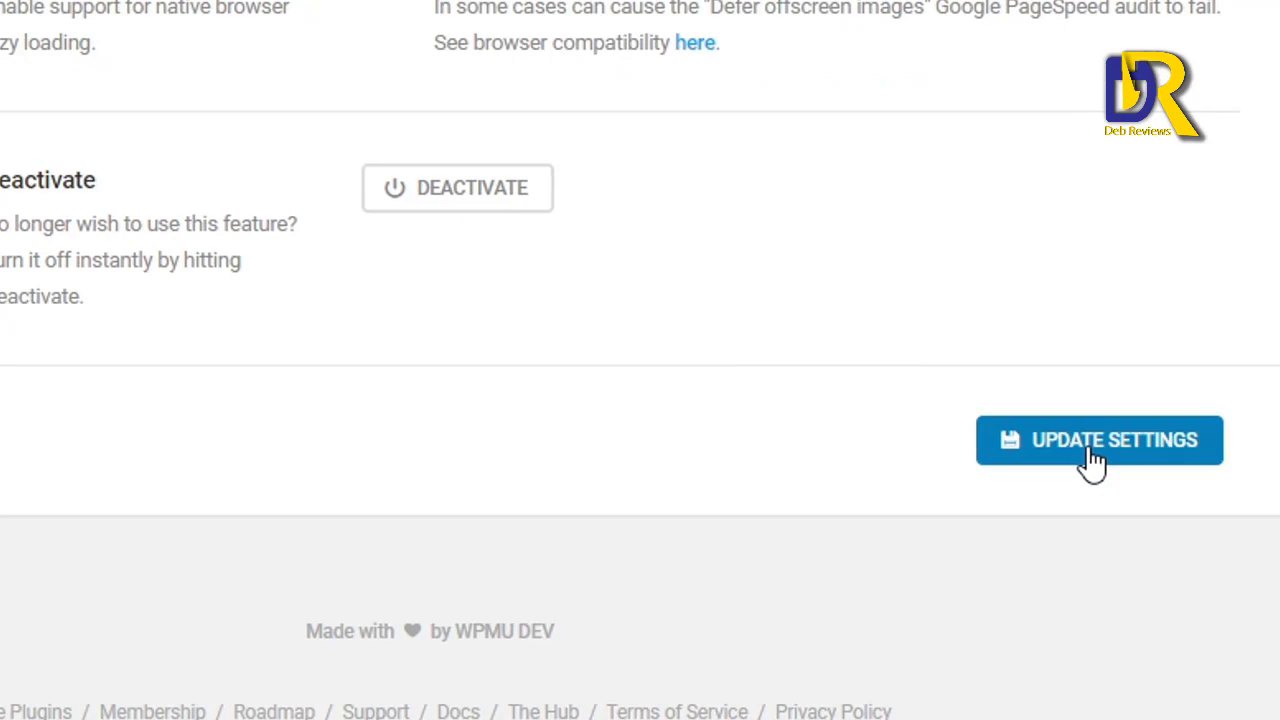
pyautogui.click(1092, 460)
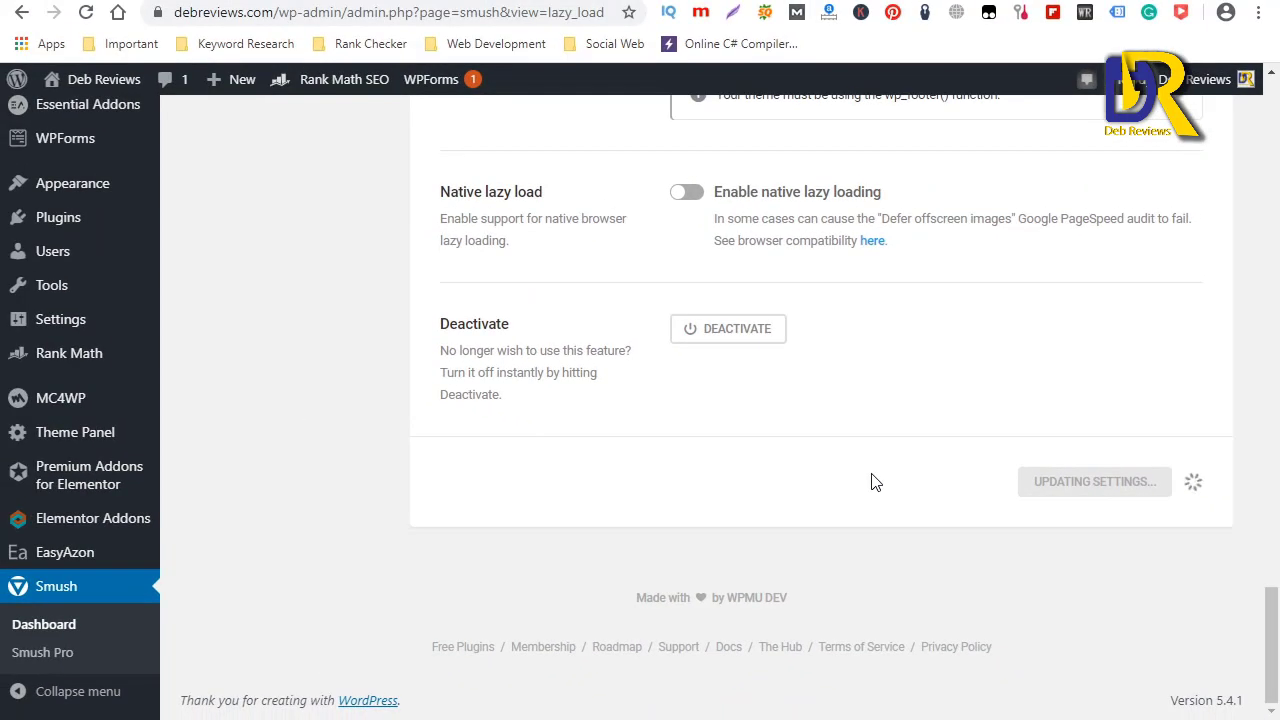
# Look over the reloaded Lazy Load page, and open the CDN section to read its description.
pyautogui.scroll(-2, 714, 491)
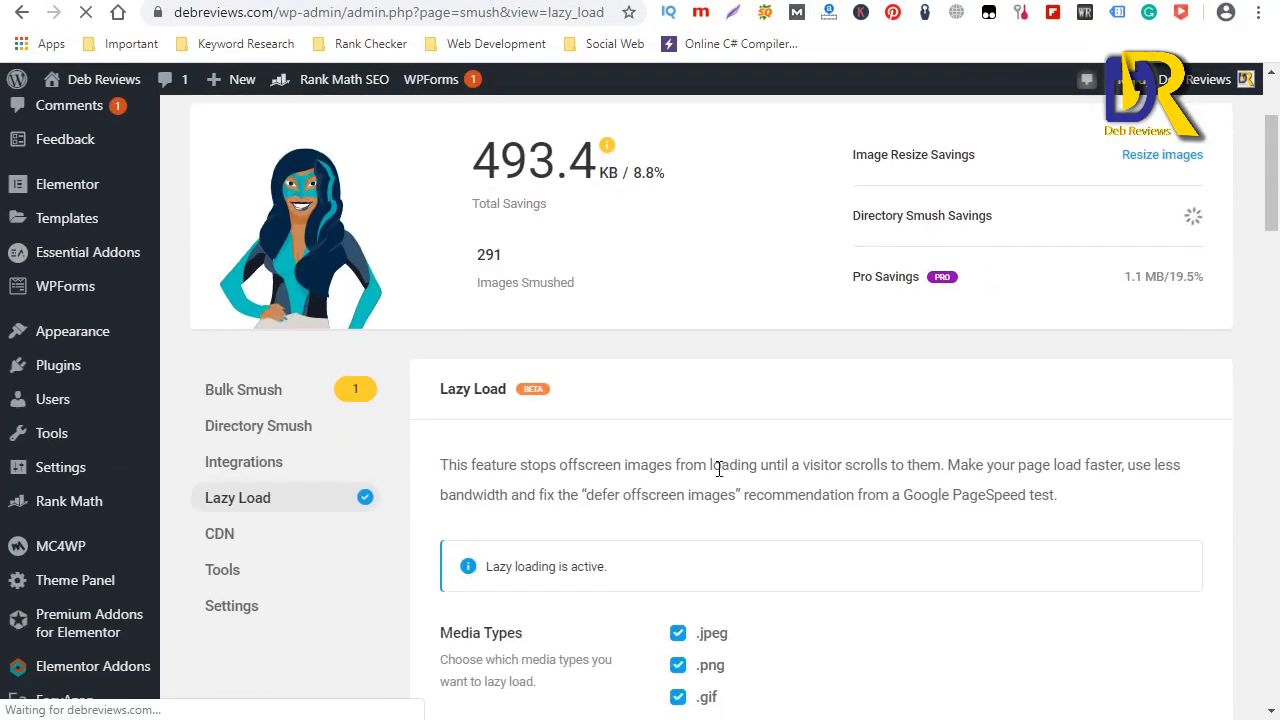
pyautogui.scroll(-3, 718, 472)
pyautogui.scroll(5, 718, 475)
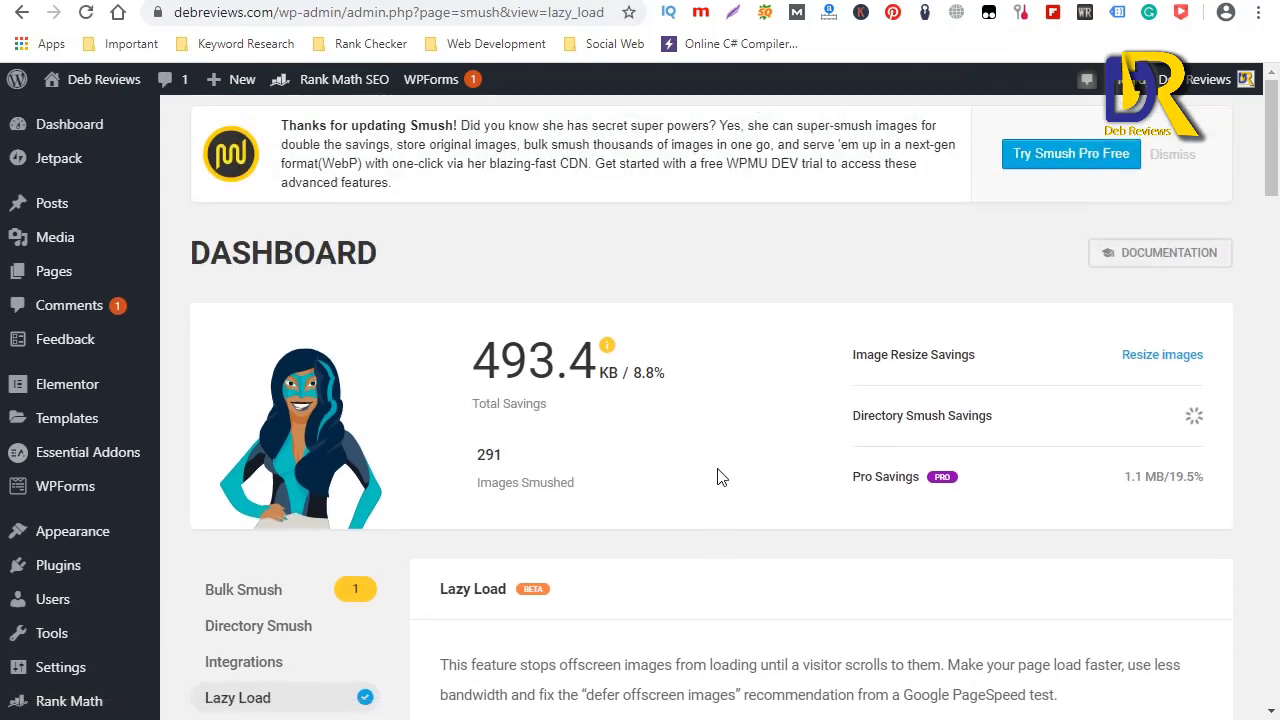
pyautogui.scroll(-2, 718, 477)
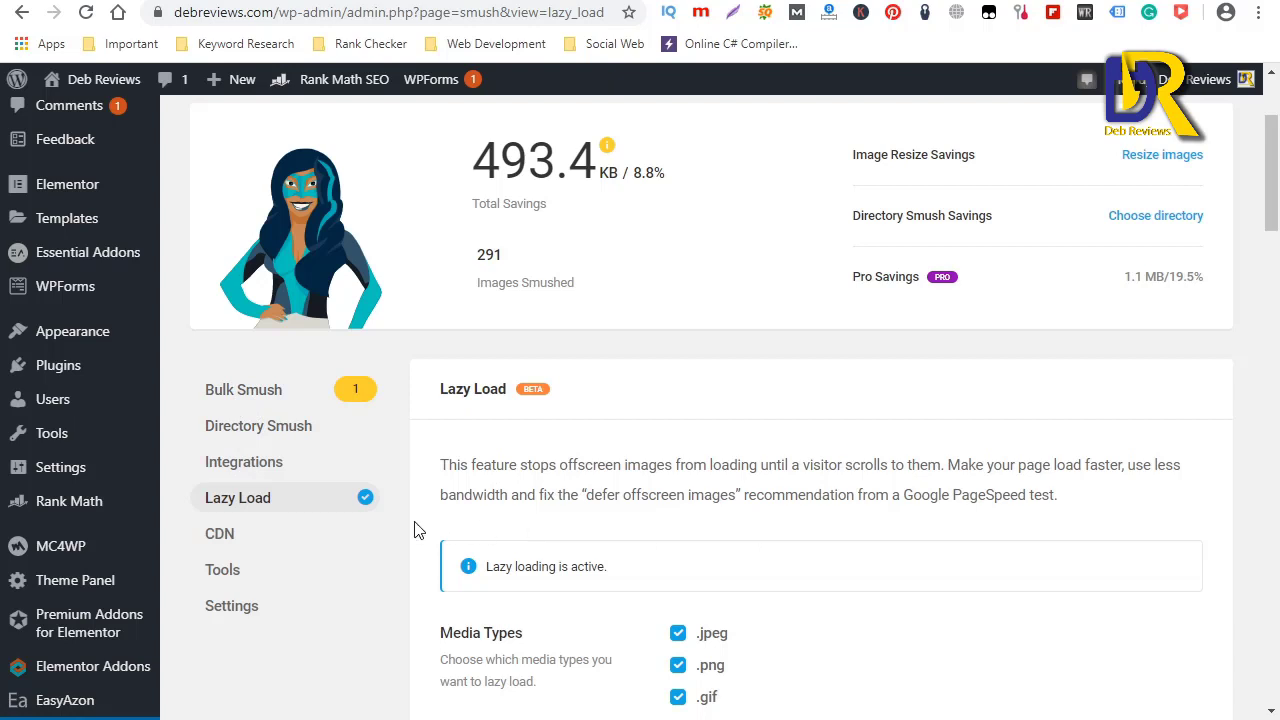
pyautogui.click(221, 545)
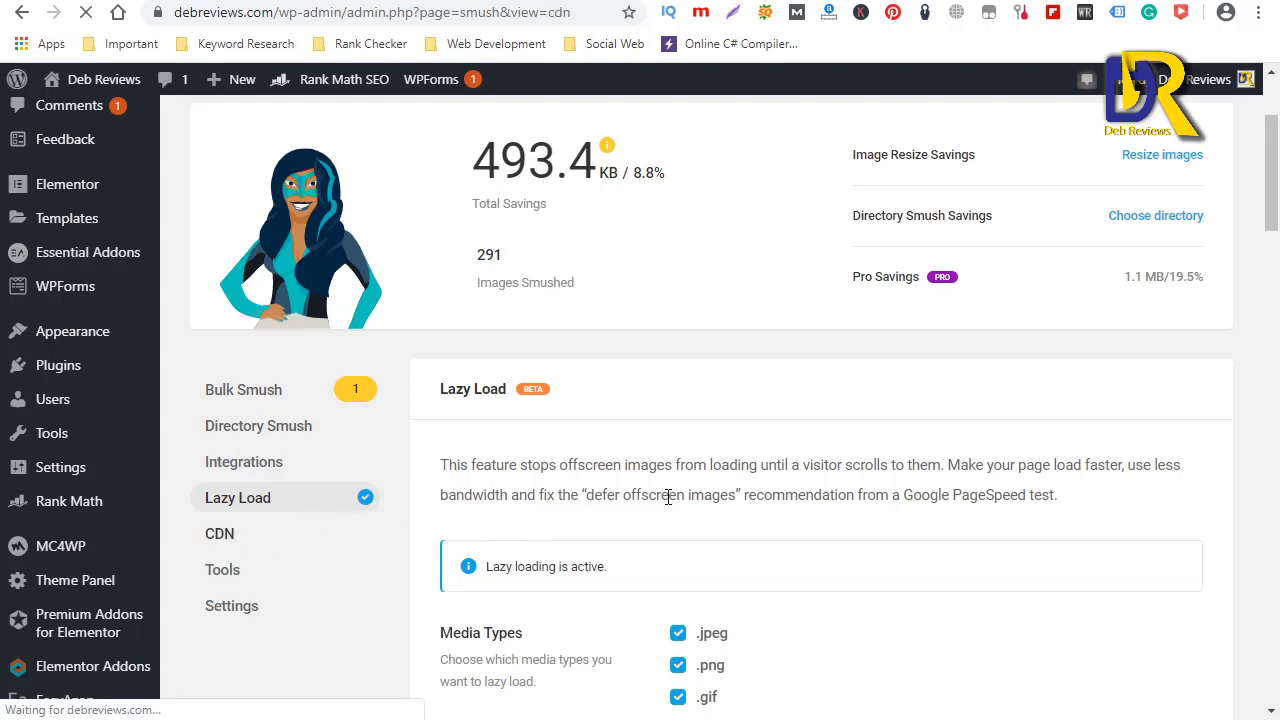
pyautogui.scroll(-3, 668, 497)
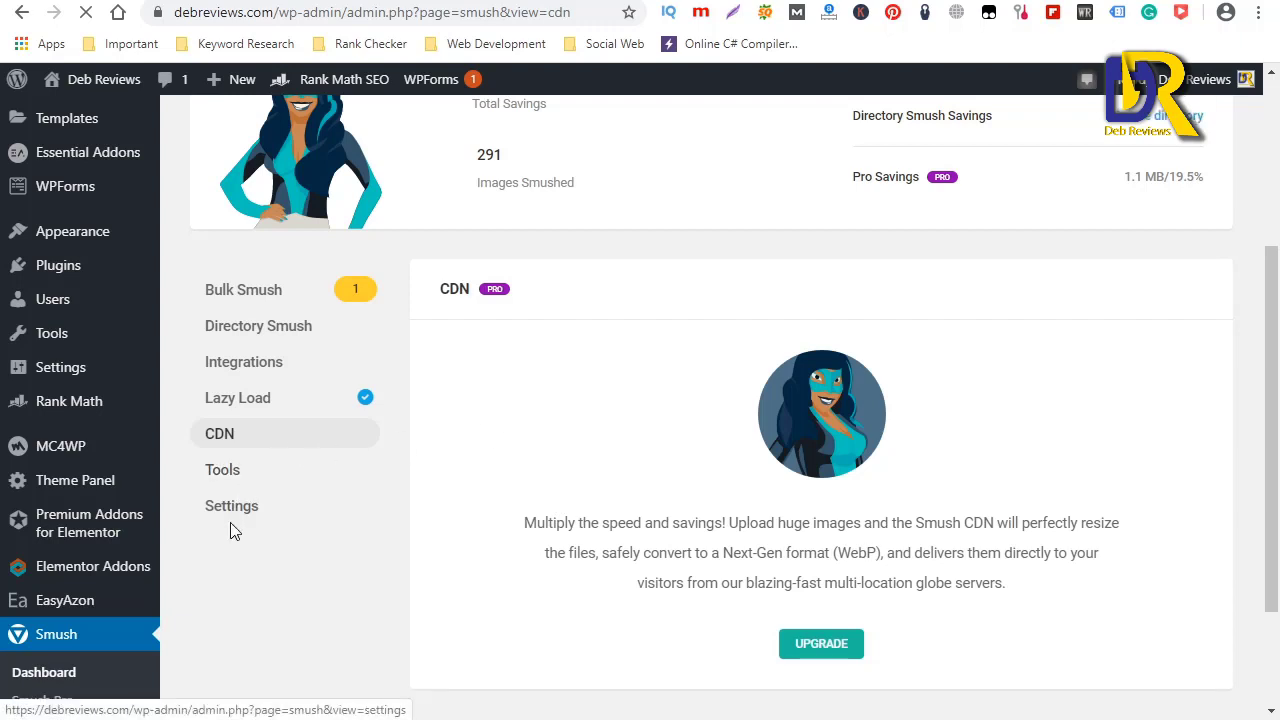
# In the Tools section, turn detection of incorrectly sized images on and back off.
pyautogui.click(222, 473)
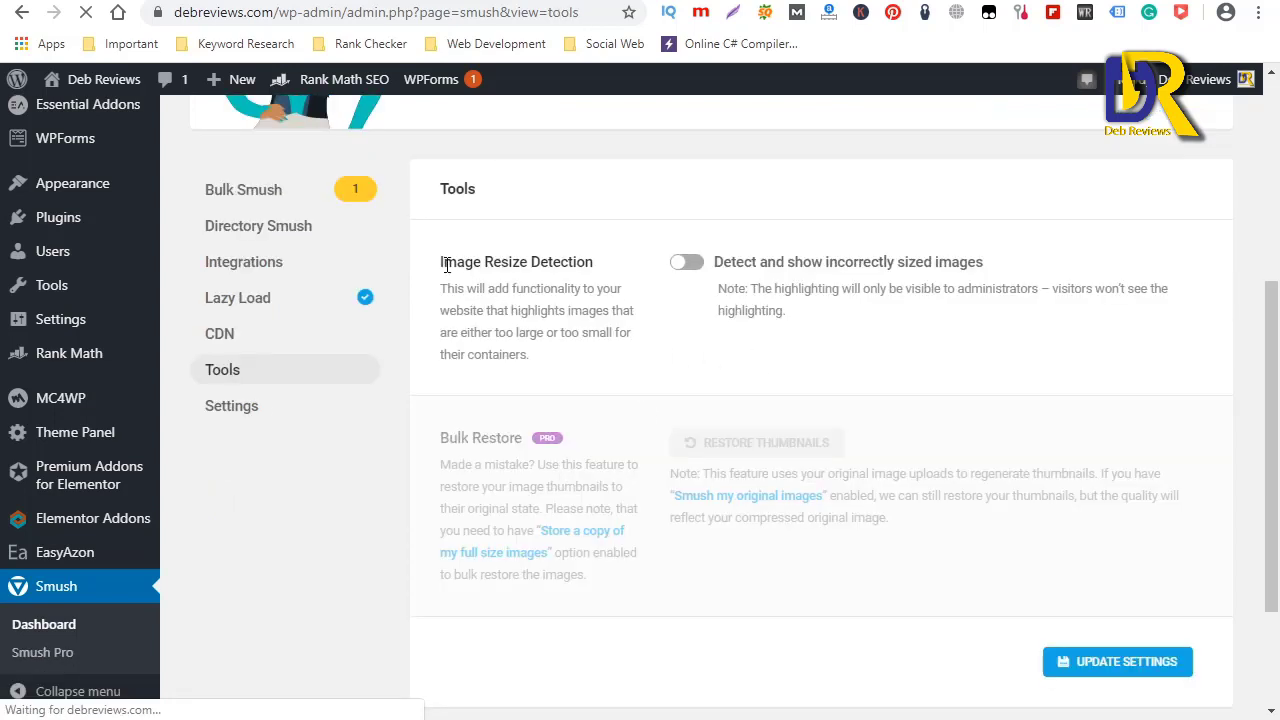
pyautogui.click(682, 263)
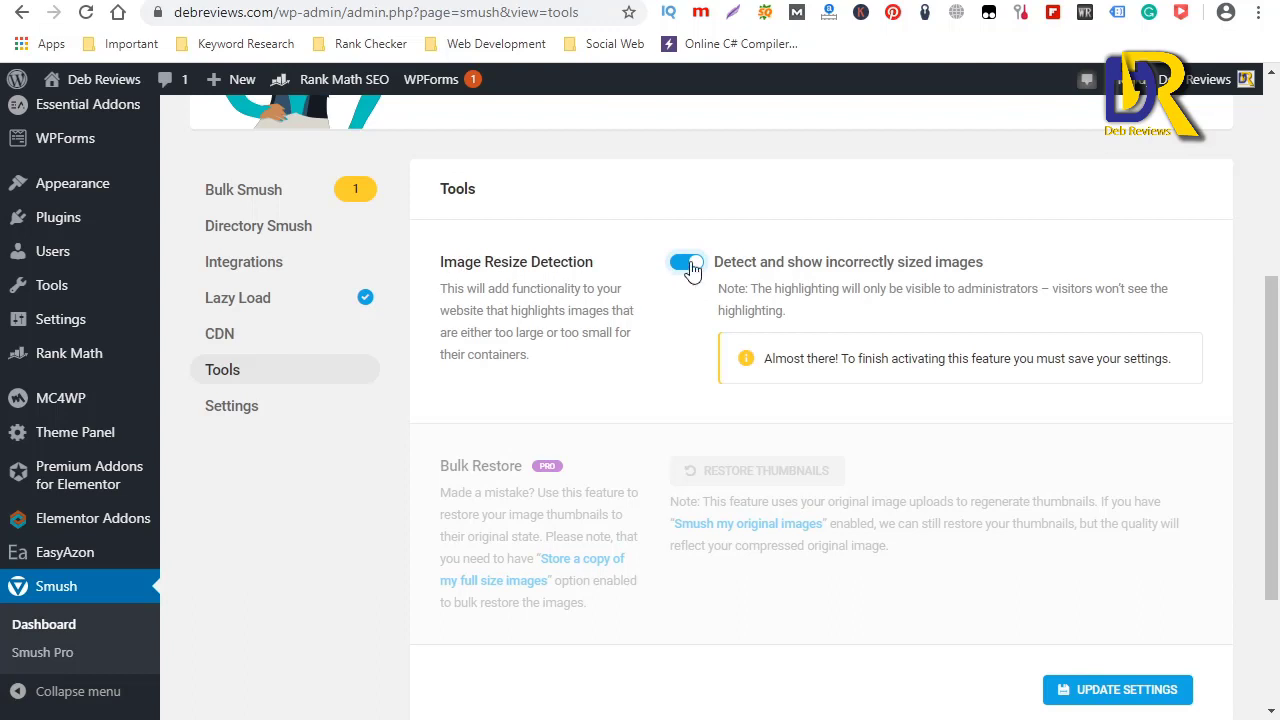
pyautogui.click(684, 265)
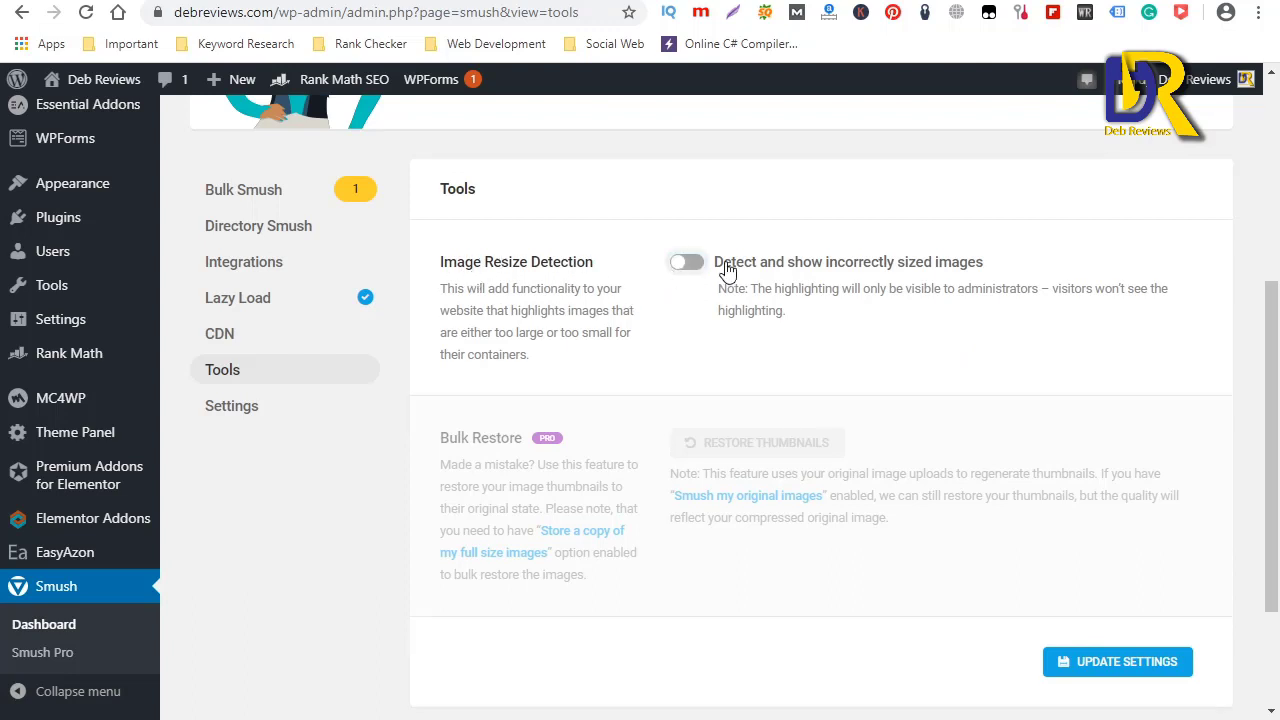
# Review Smush's own Settings section, from translations, color accessibility and usage tracking to data handling and API status, and return to the savings summary.
pyautogui.click(232, 407)
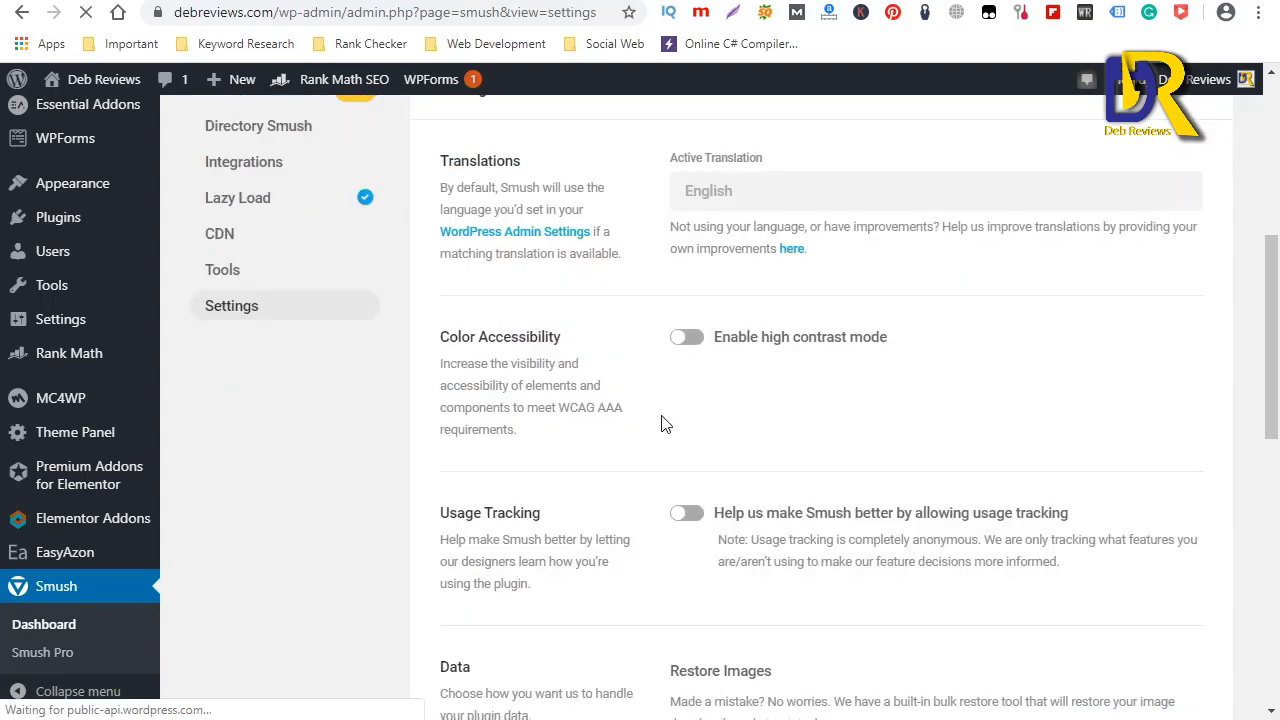
pyautogui.scroll(1, 662, 424)
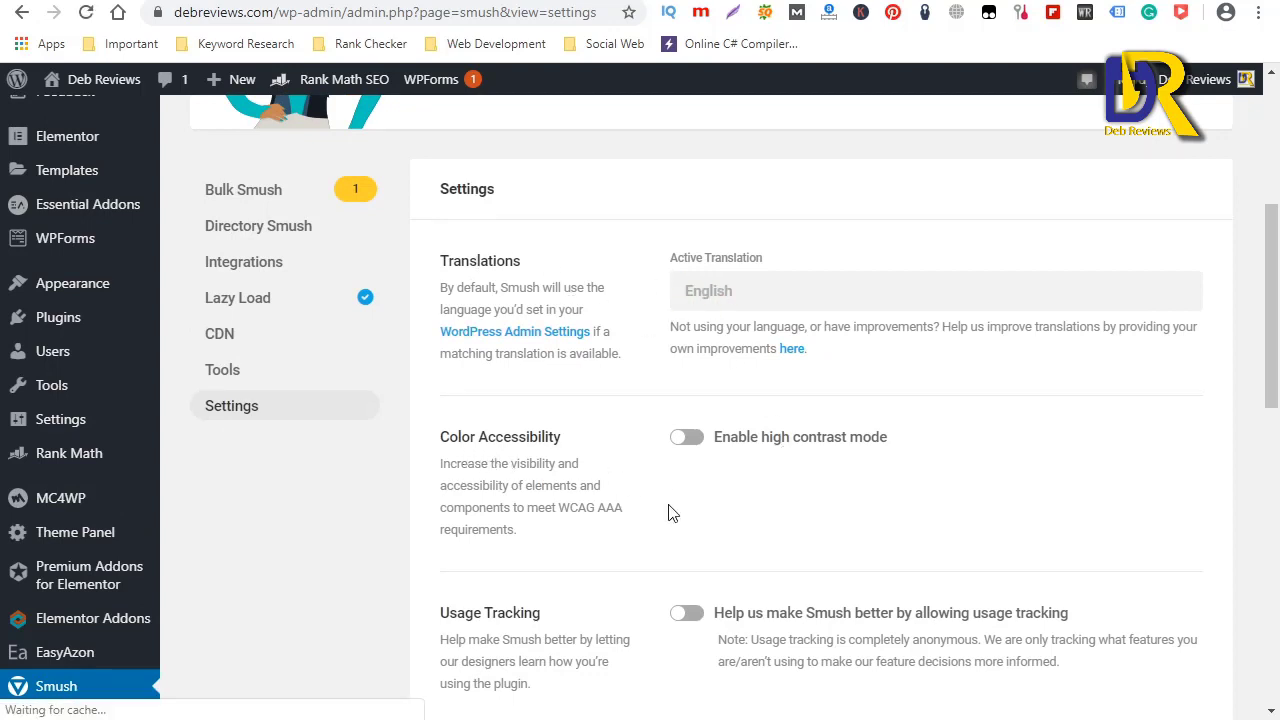
pyautogui.scroll(-1, 676, 511)
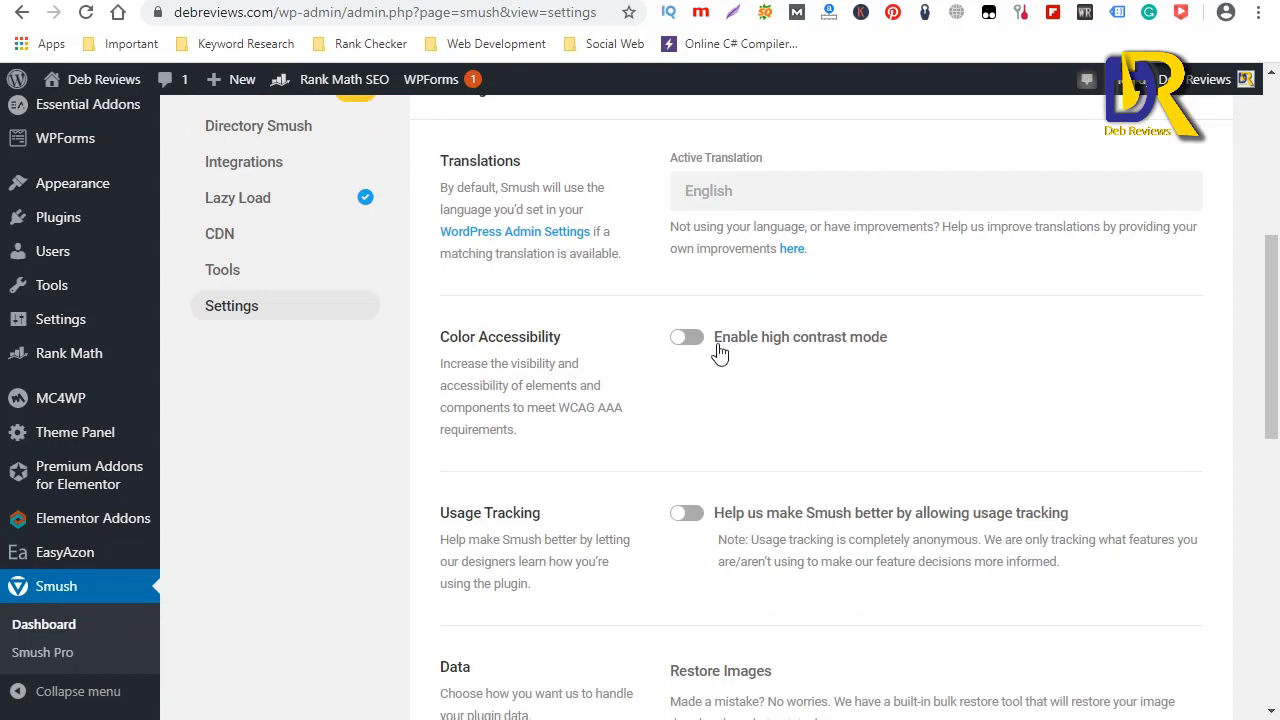
pyautogui.scroll(-5, 651, 480)
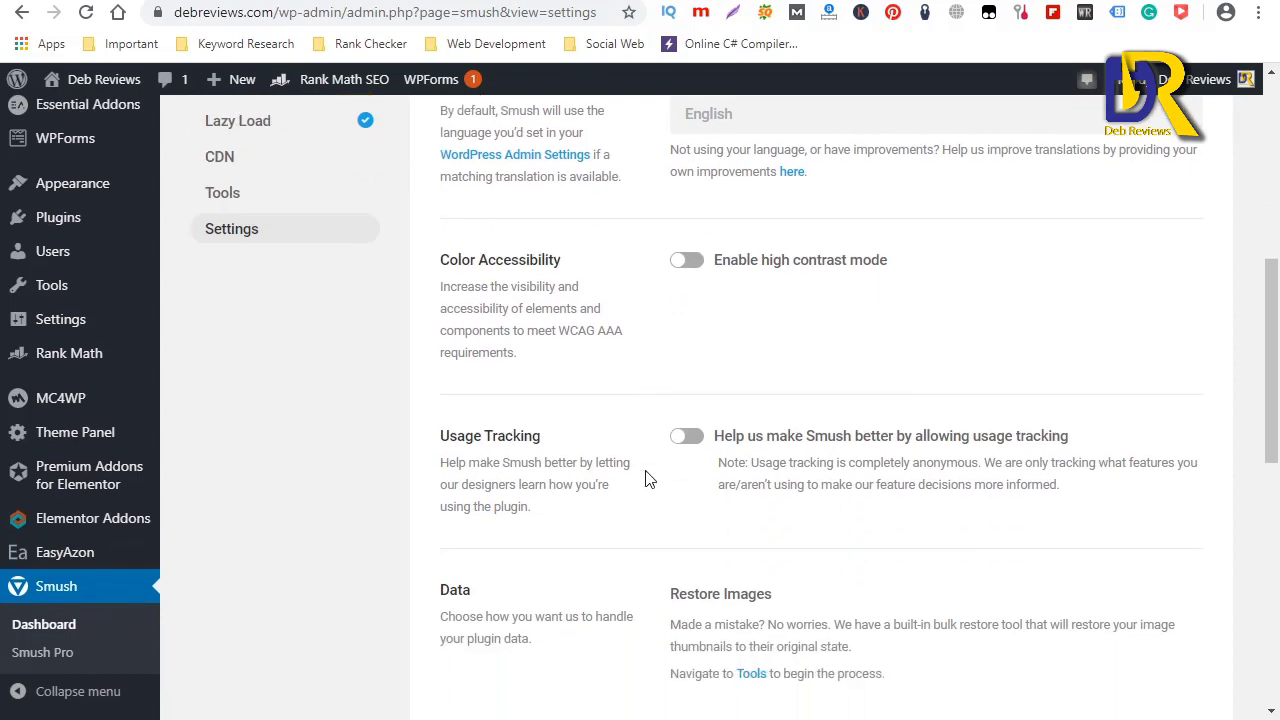
pyautogui.scroll(-2, 615, 472)
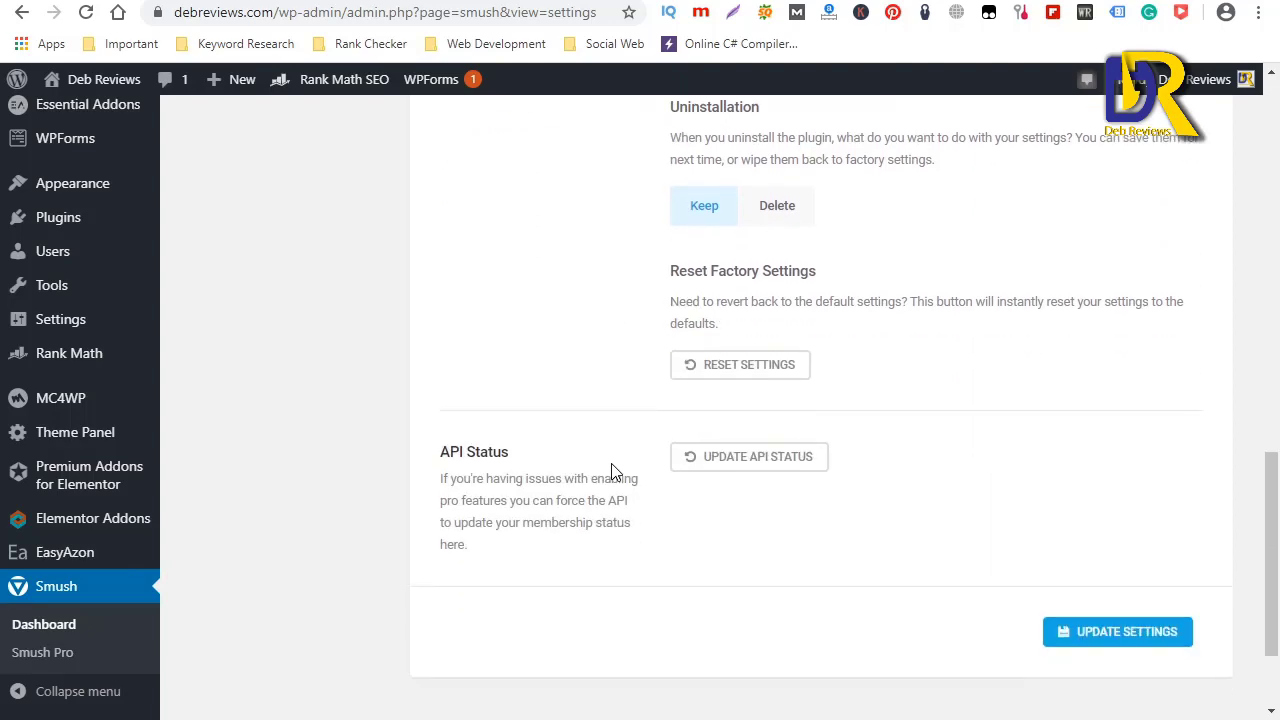
pyautogui.scroll(-1, 611, 471)
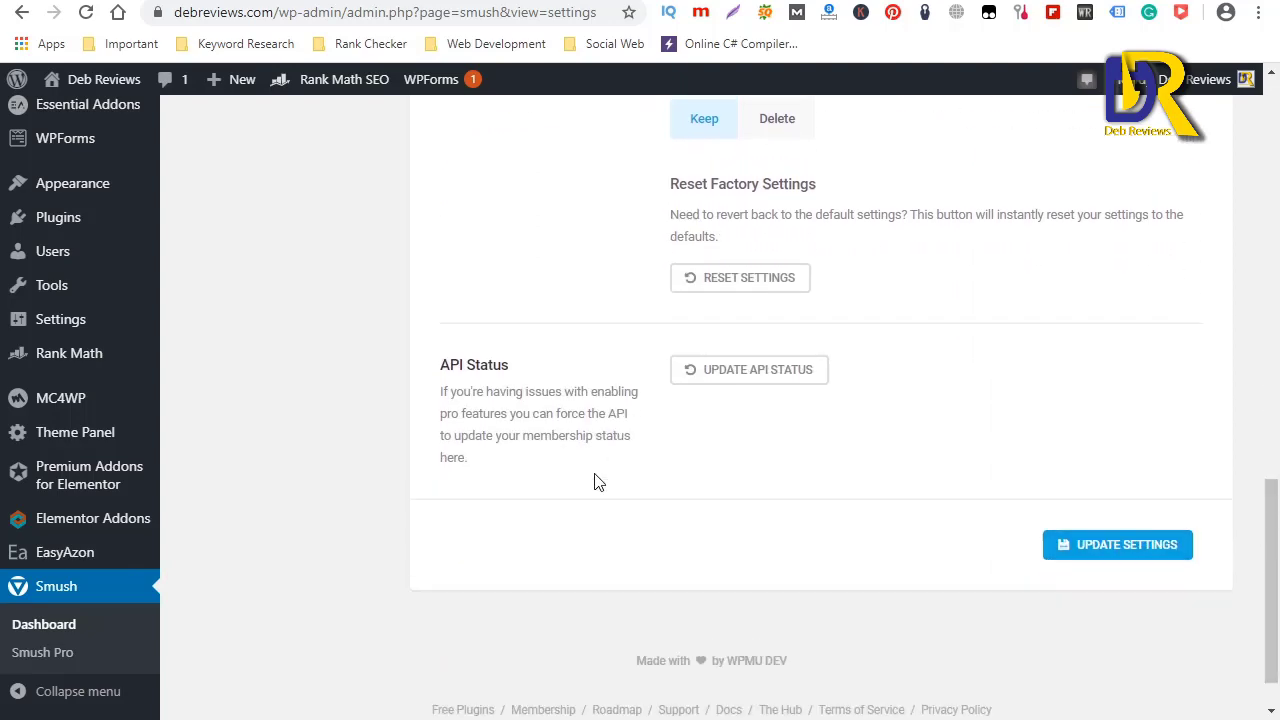
pyautogui.scroll(2, 594, 480)
pyautogui.scroll(12, 596, 475)
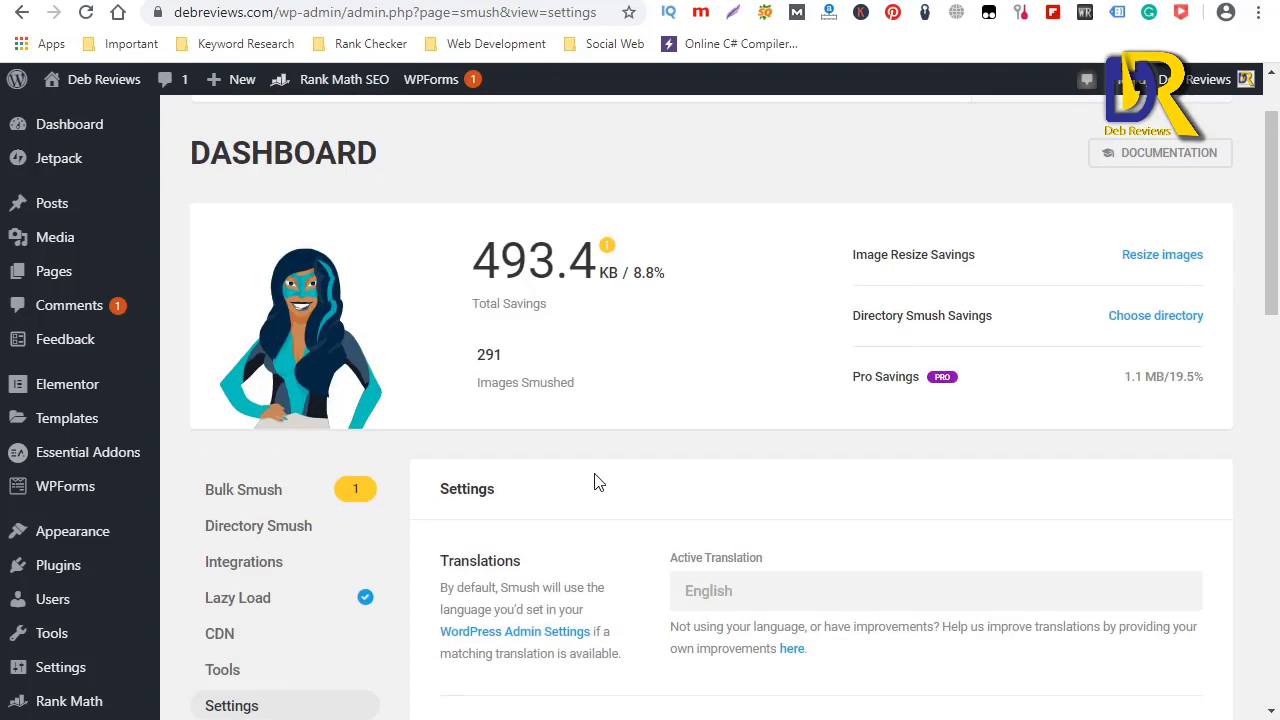
pyautogui.scroll(-1, 597, 482)
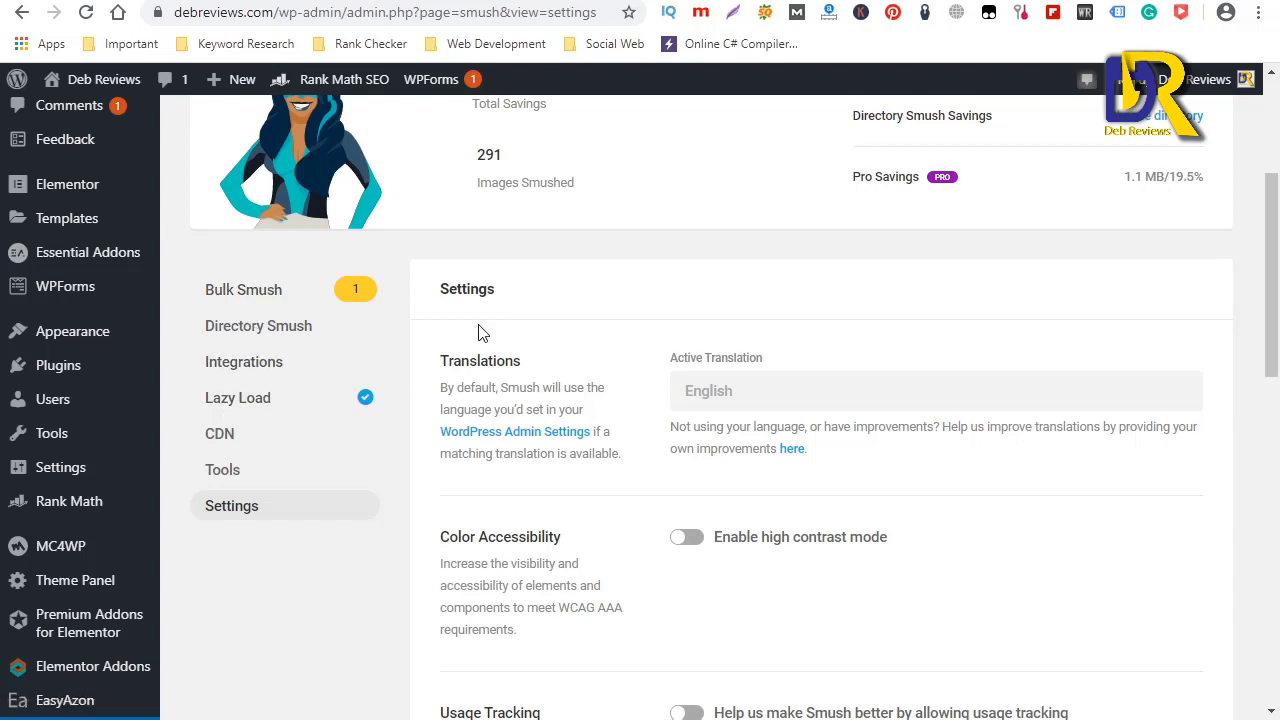
pyautogui.scroll(2, 574, 366)
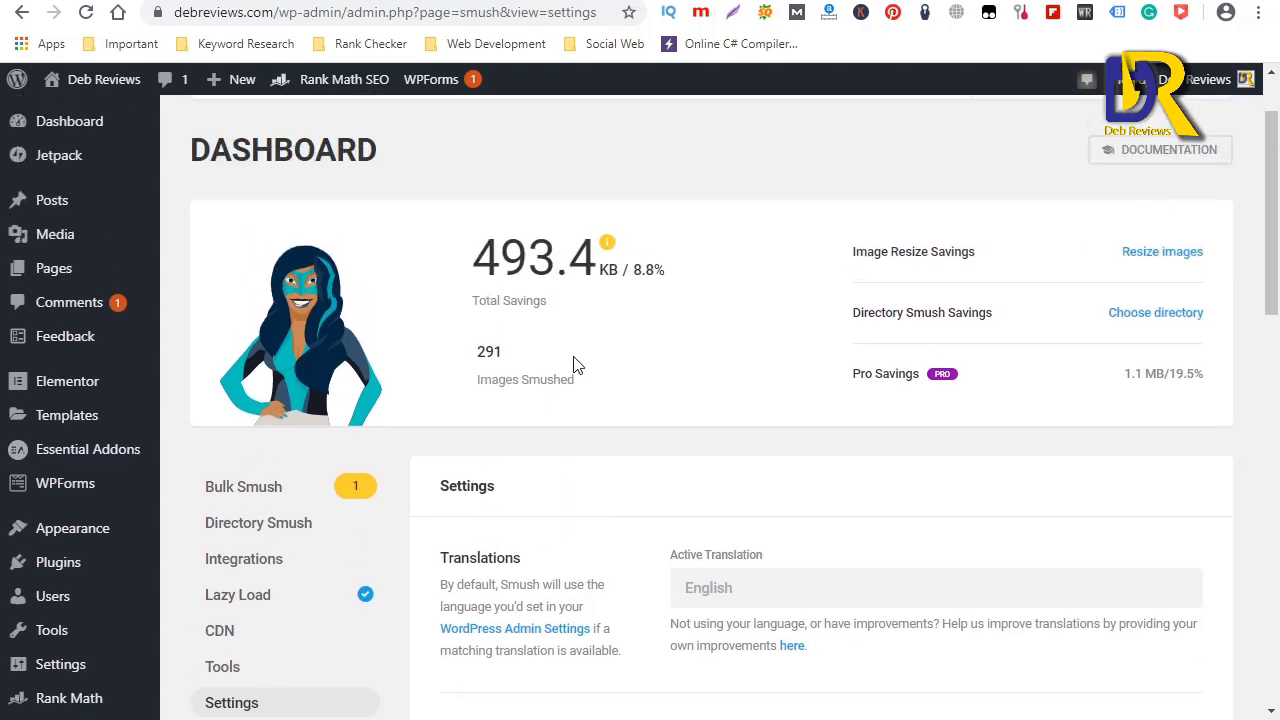
pyautogui.scroll(1, 826, 385)
pyautogui.scroll(1, 826, 385)
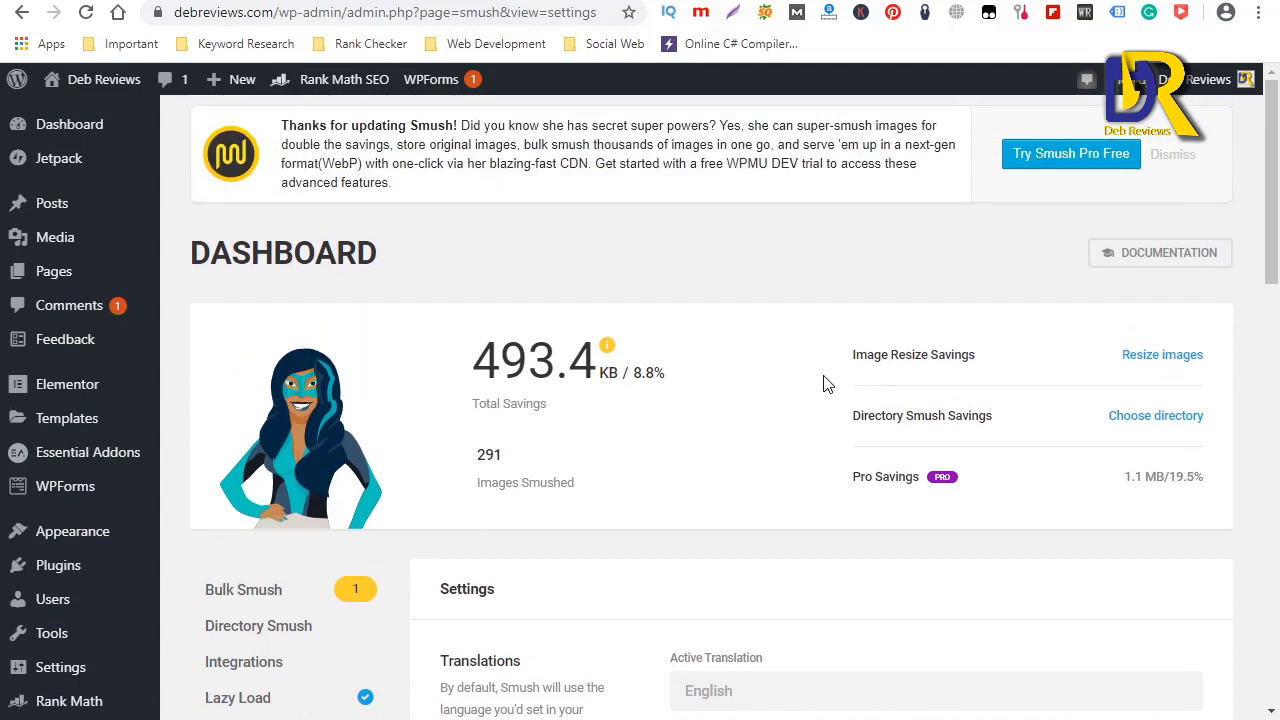